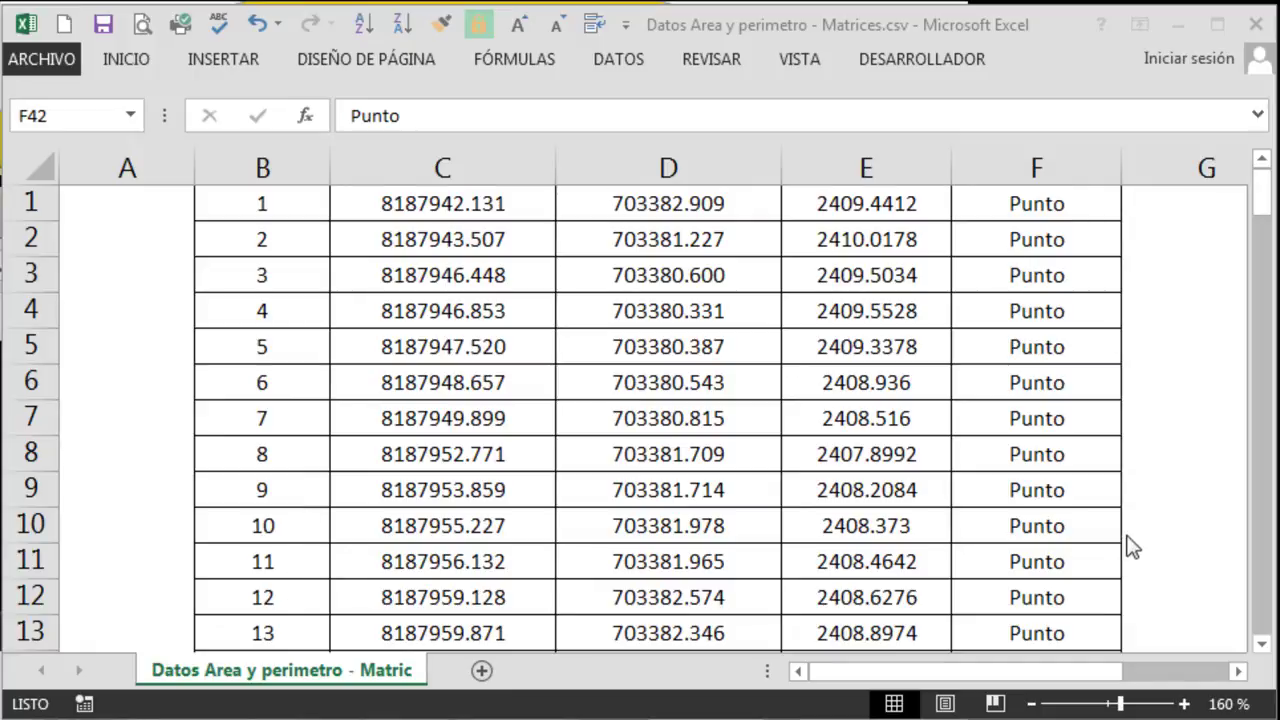
Compare the 34.0 KB .xlsx and 3.74 MB .xlsm workbooks in the Matrices Digital folder.
middle_click(1159, 522)
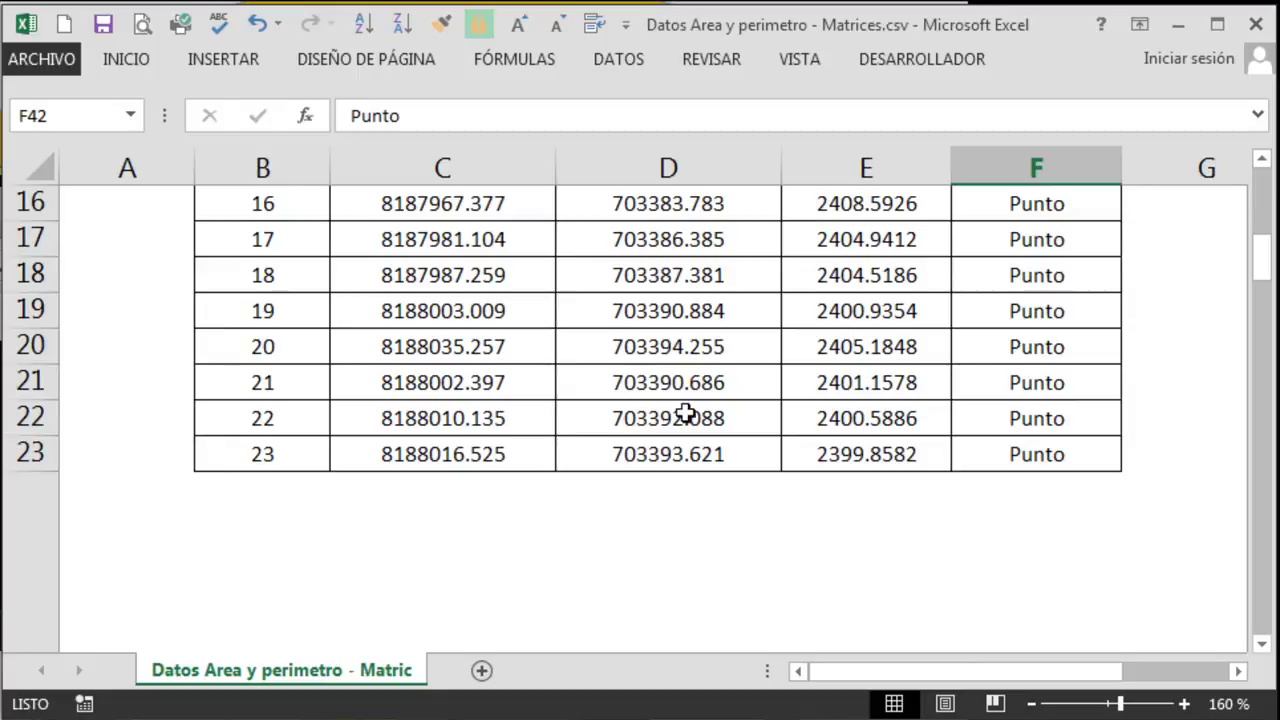
scroll(853, 344, up, 4)
scroll(853, 344, up, 1)
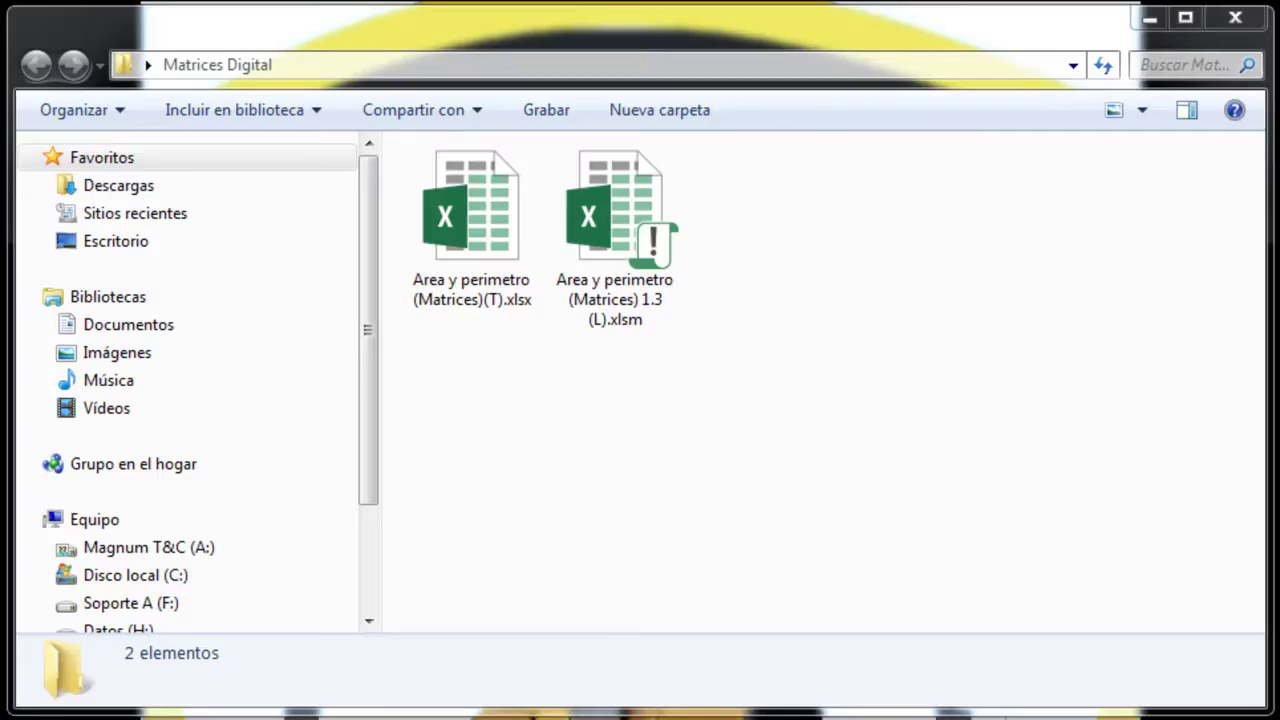
click(492, 256)
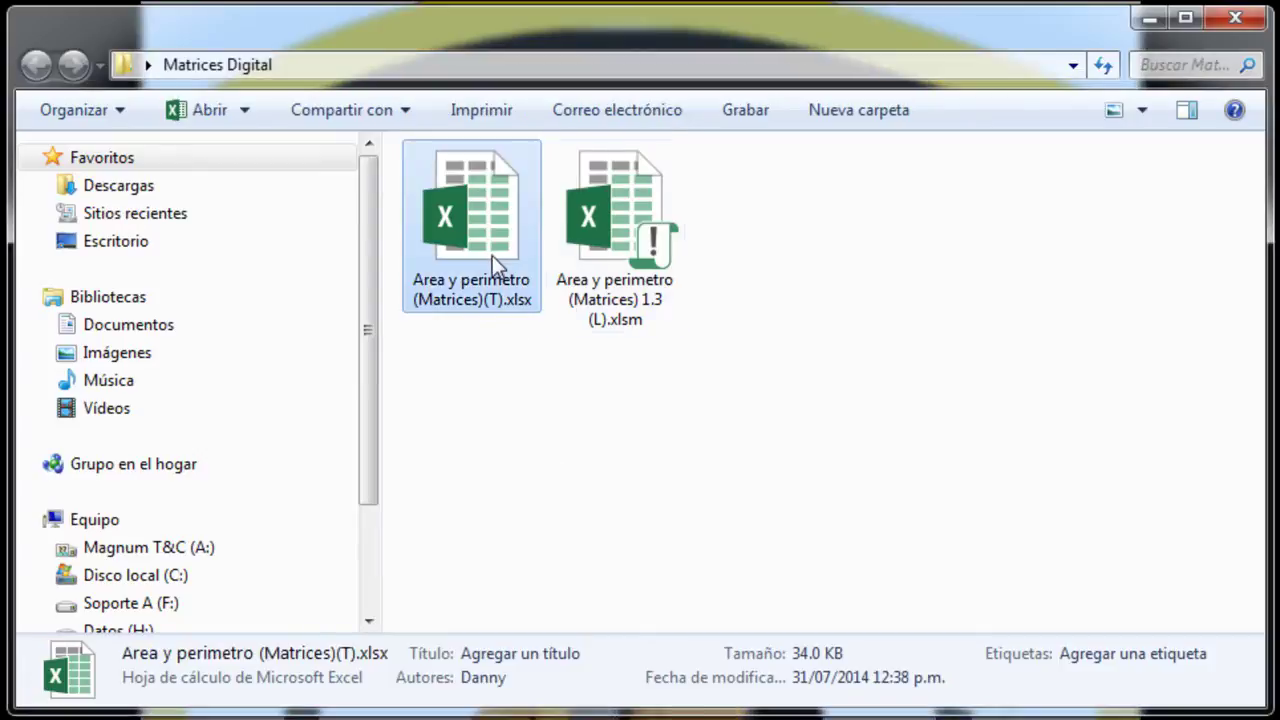
click(612, 265)
click(772, 362)
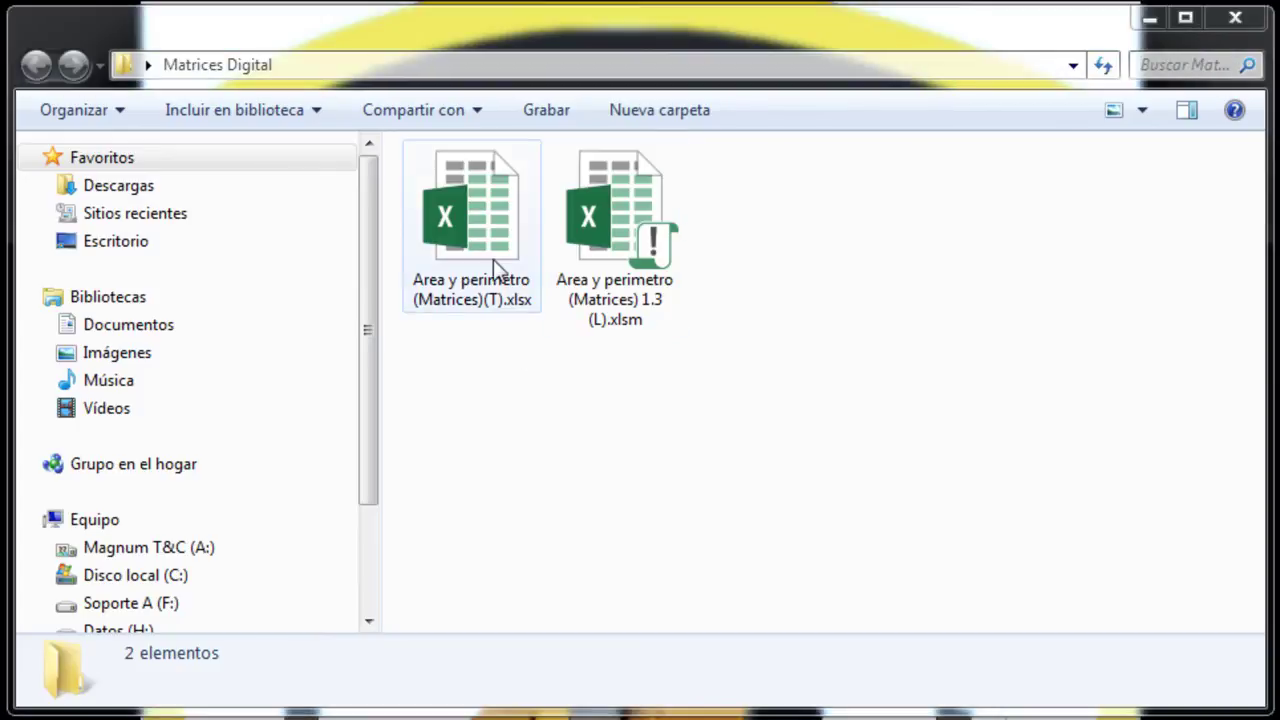
Recheck both workbooks' details, then open Area y perimetro (Matrices)(T).xlsx.
click(492, 254)
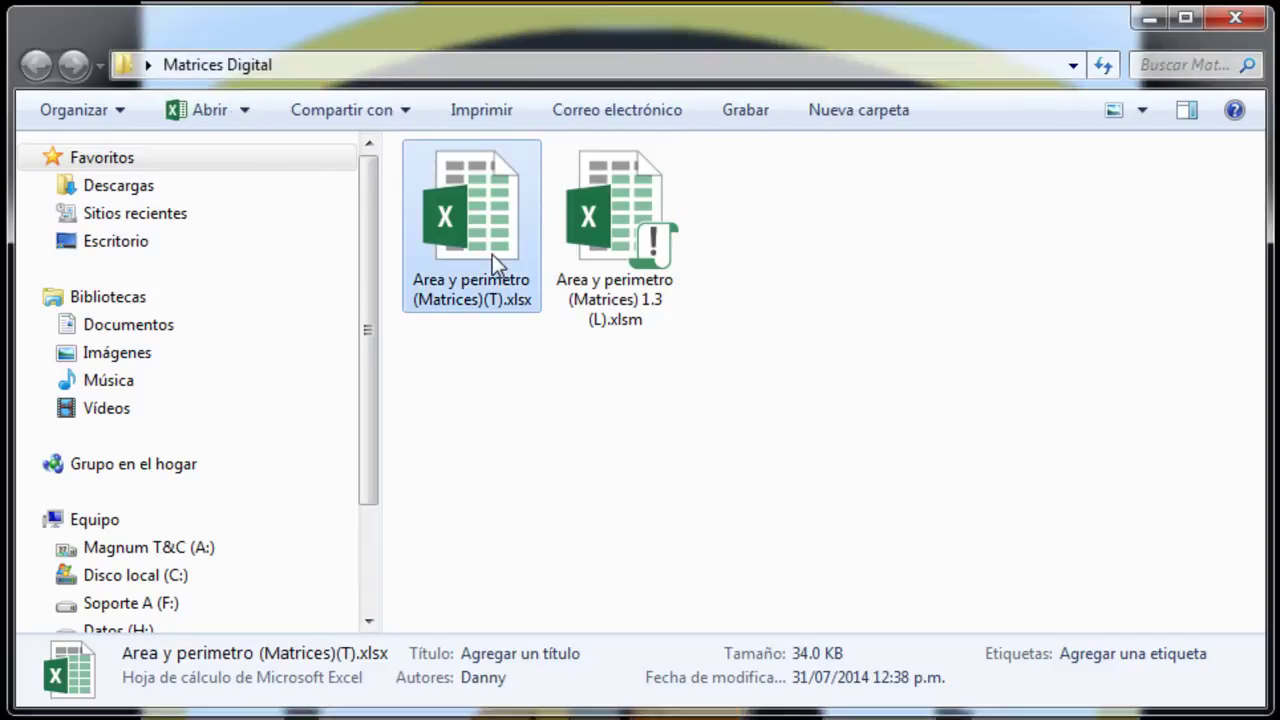
click(612, 264)
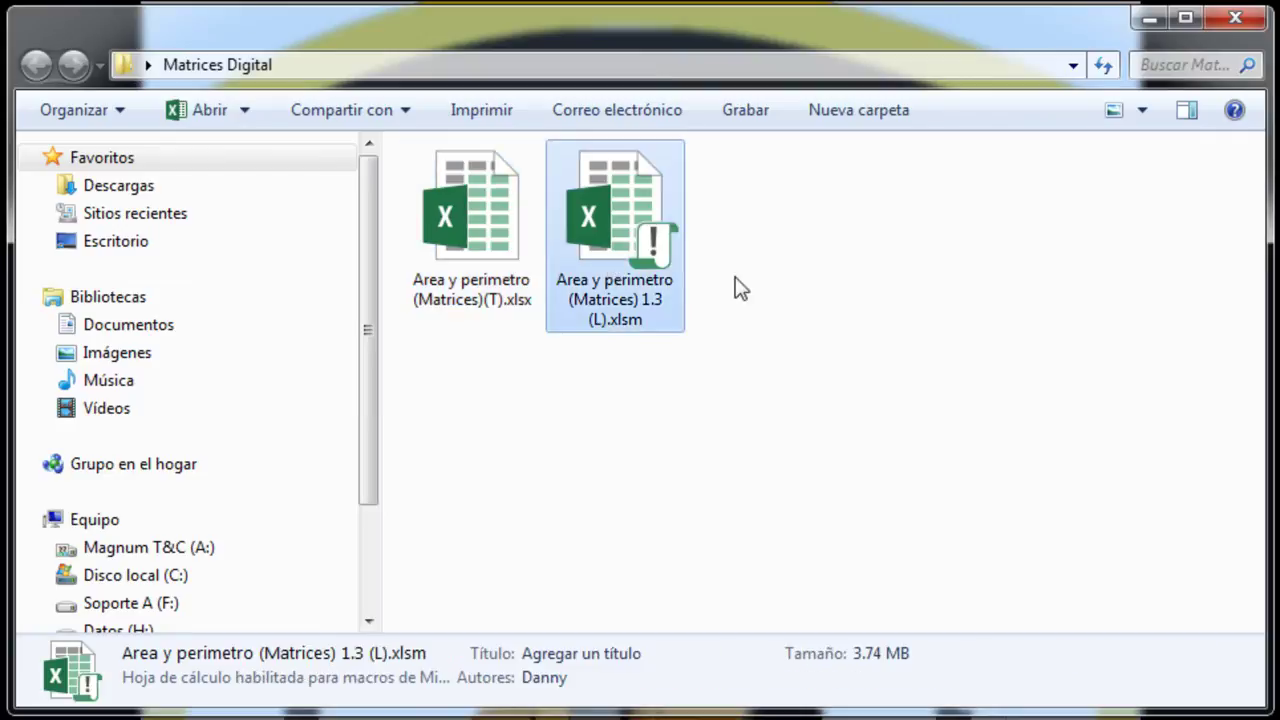
click(772, 362)
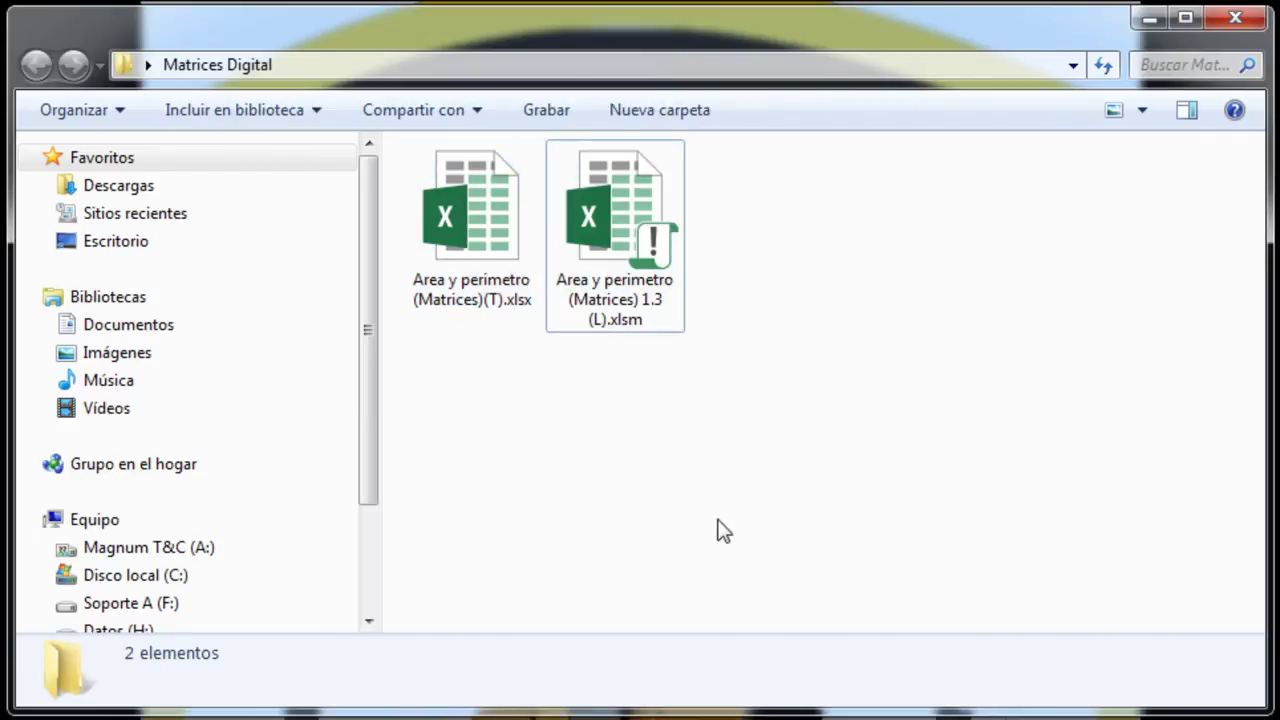
double_click(503, 237)
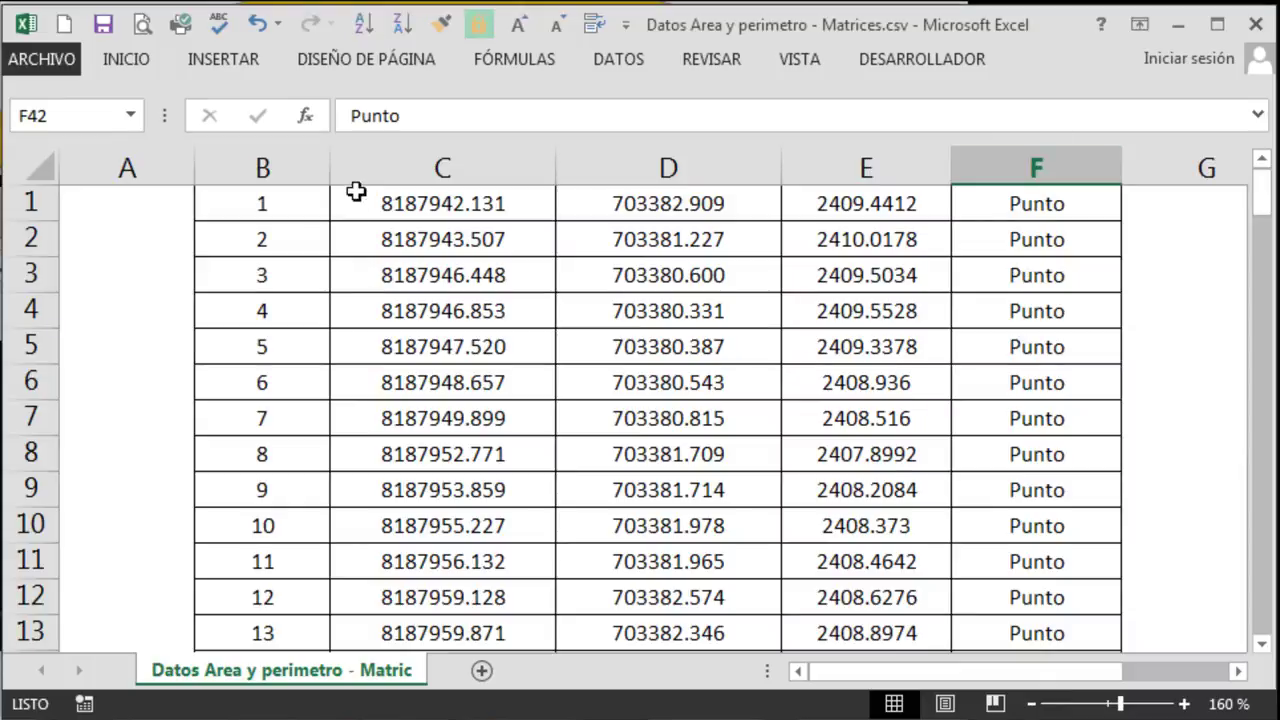
Copy the CSV's NORTE and ESTE coordinates for the 23 points (C1:D23).
mouse_move(354, 193)
mouse_down()
mouse_move(614, 530)
mouse_move(610, 656)
mouse_up()
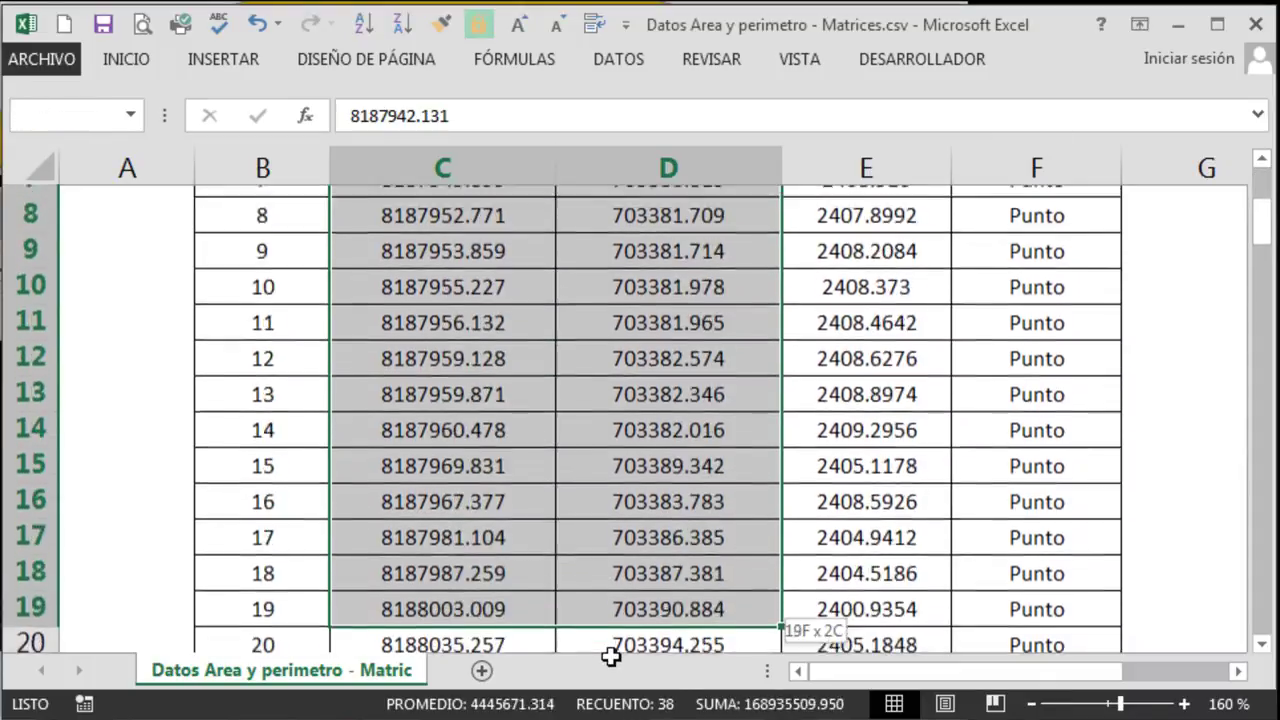
drag(610, 656, 609, 654)
scroll(508, 206, up, 4)
right_click(506, 203)
click(570, 254)
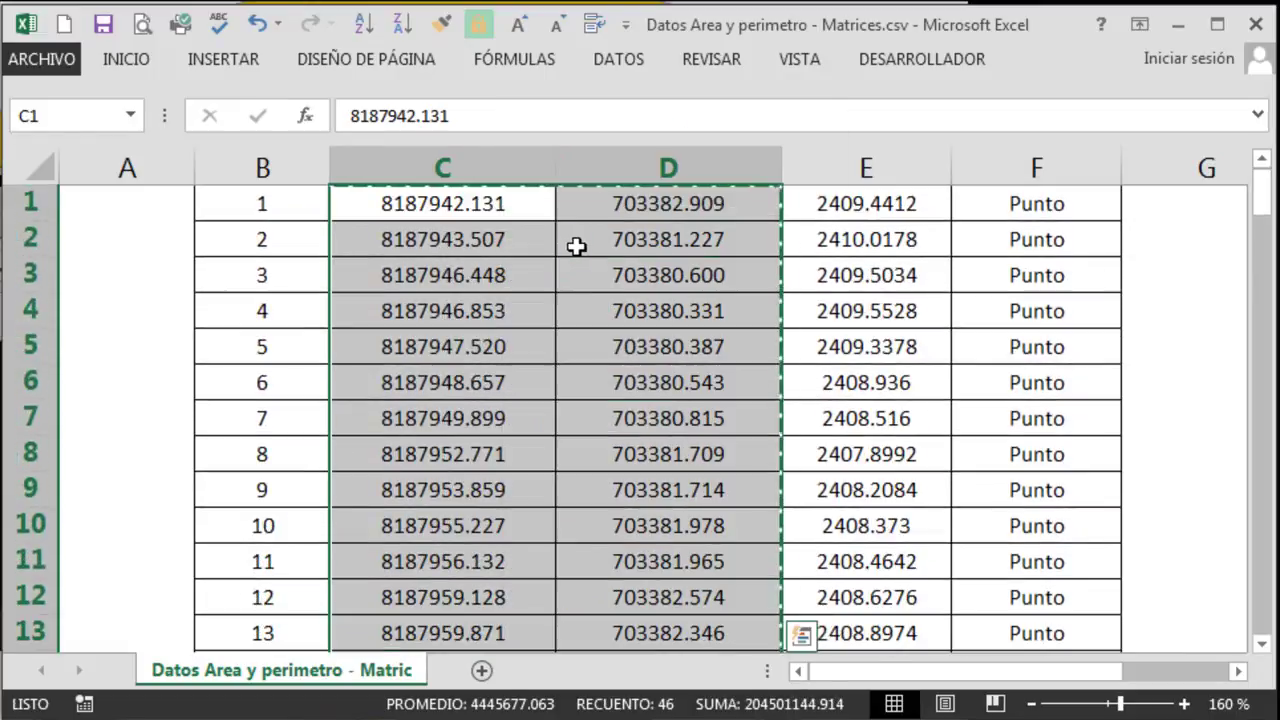
Paste the coordinates as values at B12 of the Matrices sheet.
key(alt+Tab)
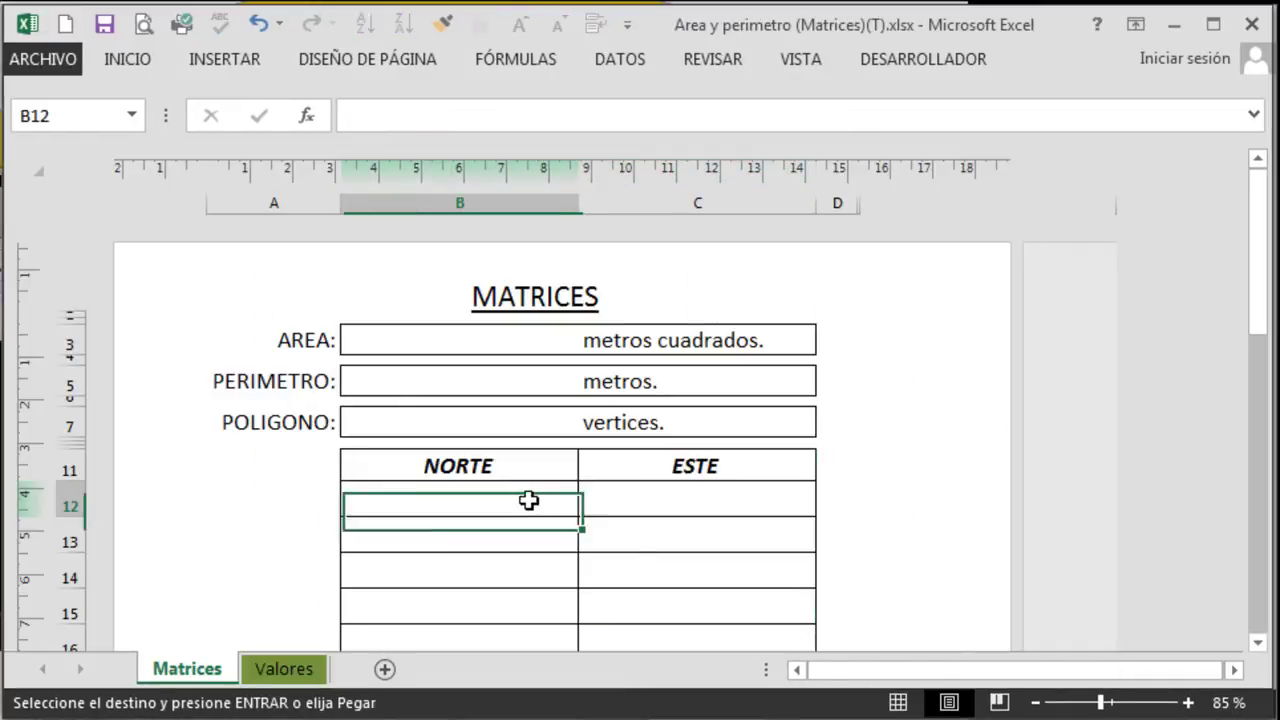
right_click(506, 500)
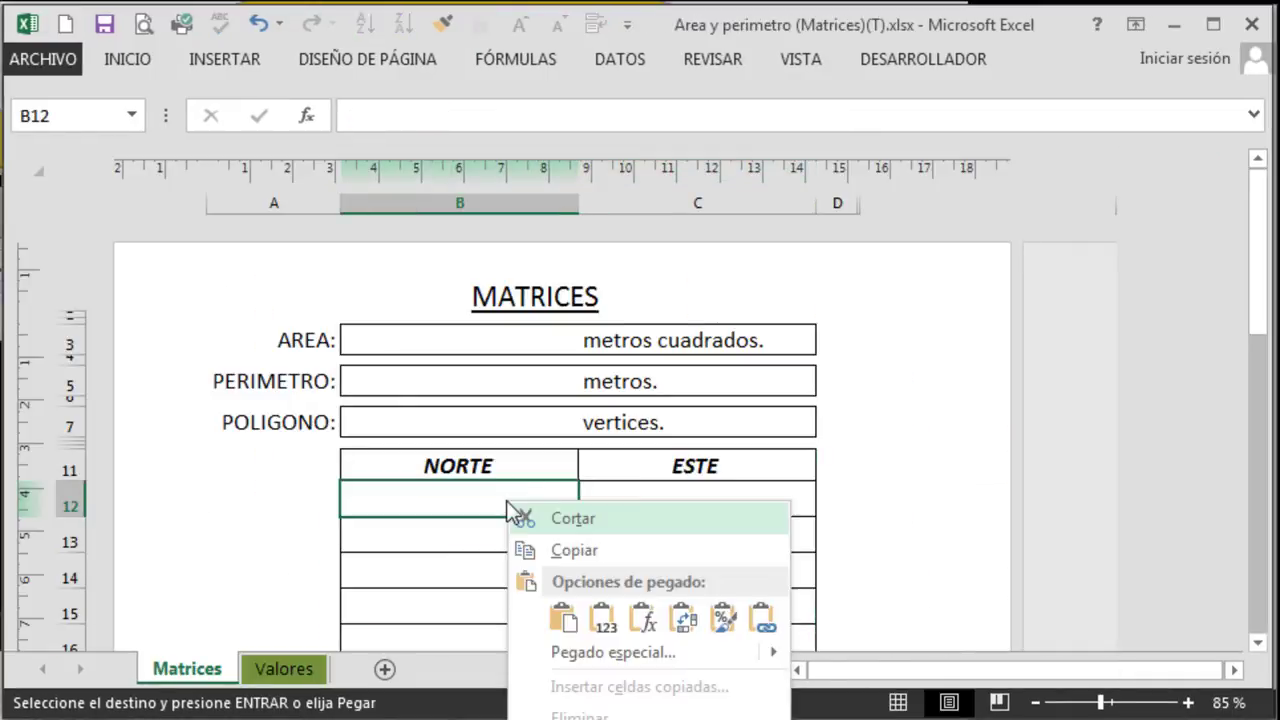
click(600, 618)
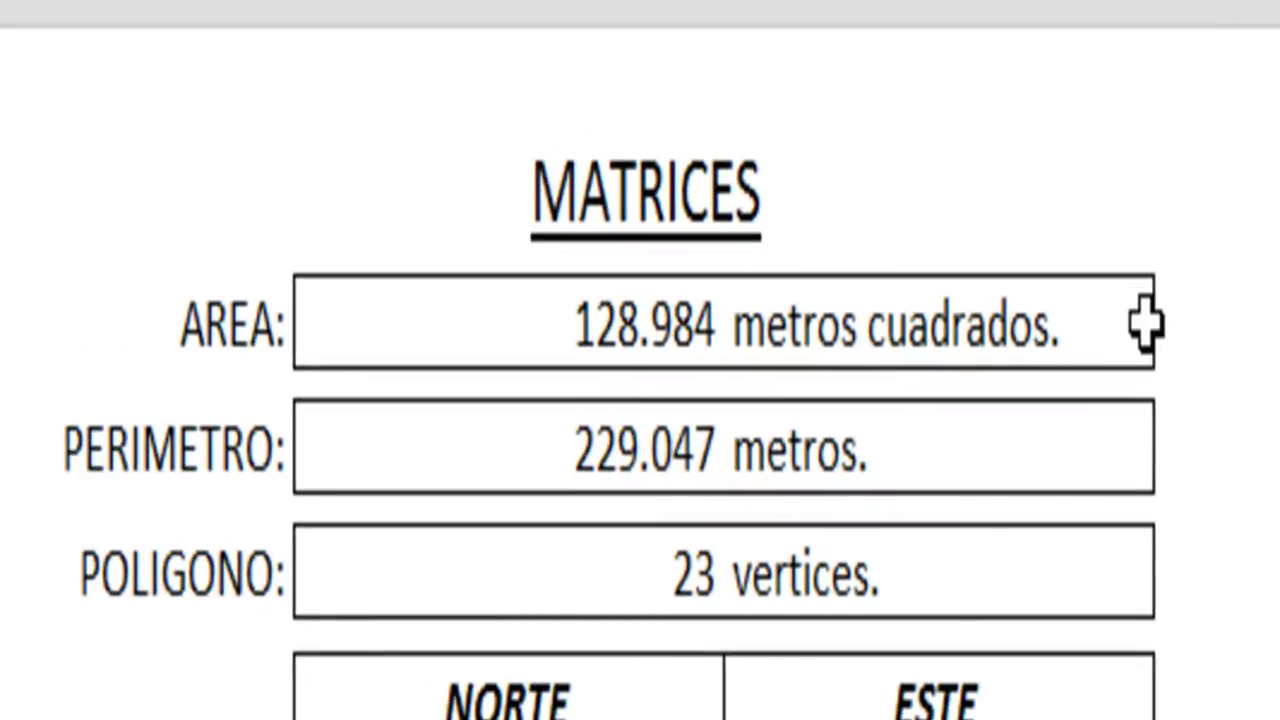
click(1146, 322)
click(1175, 329)
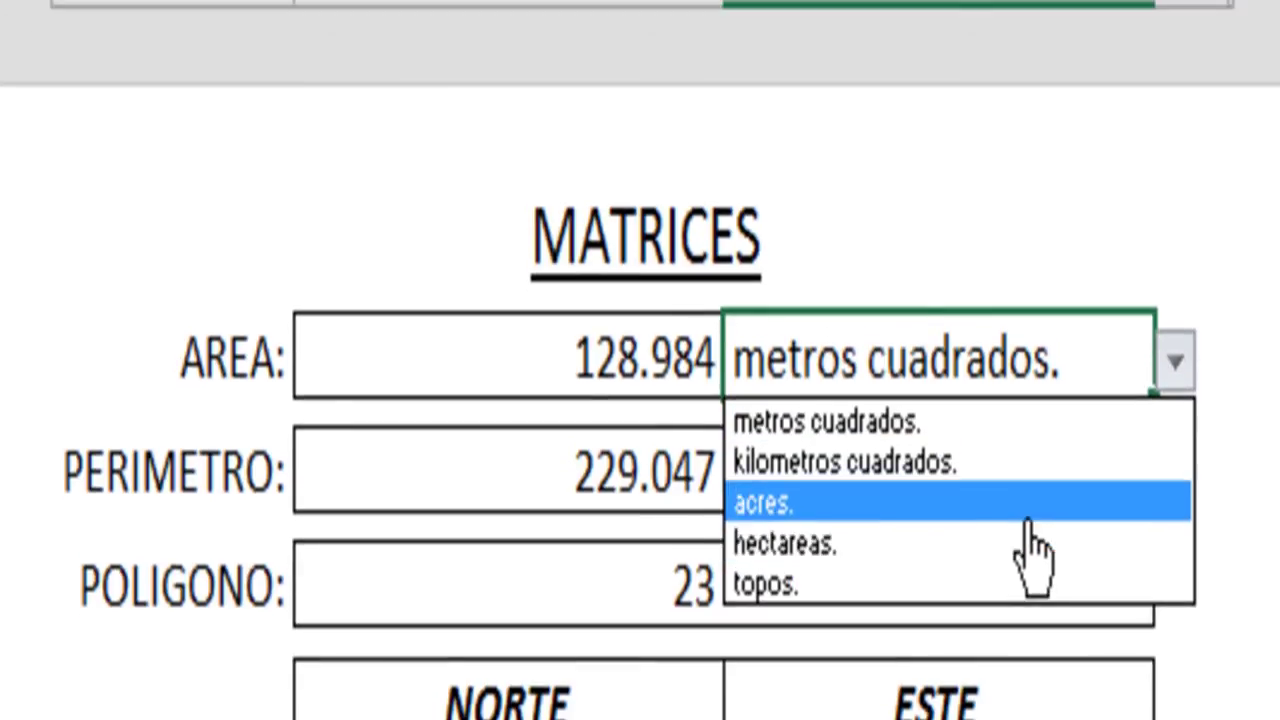
click(1020, 490)
click(1176, 364)
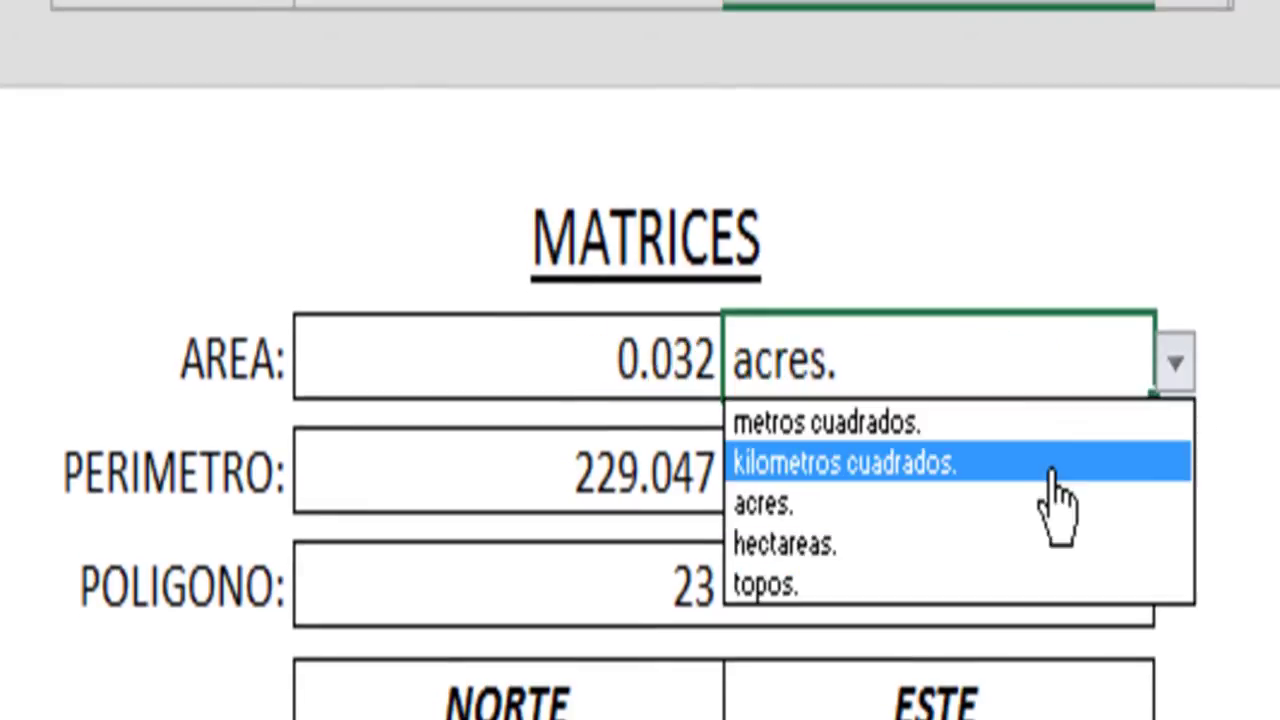
click(985, 537)
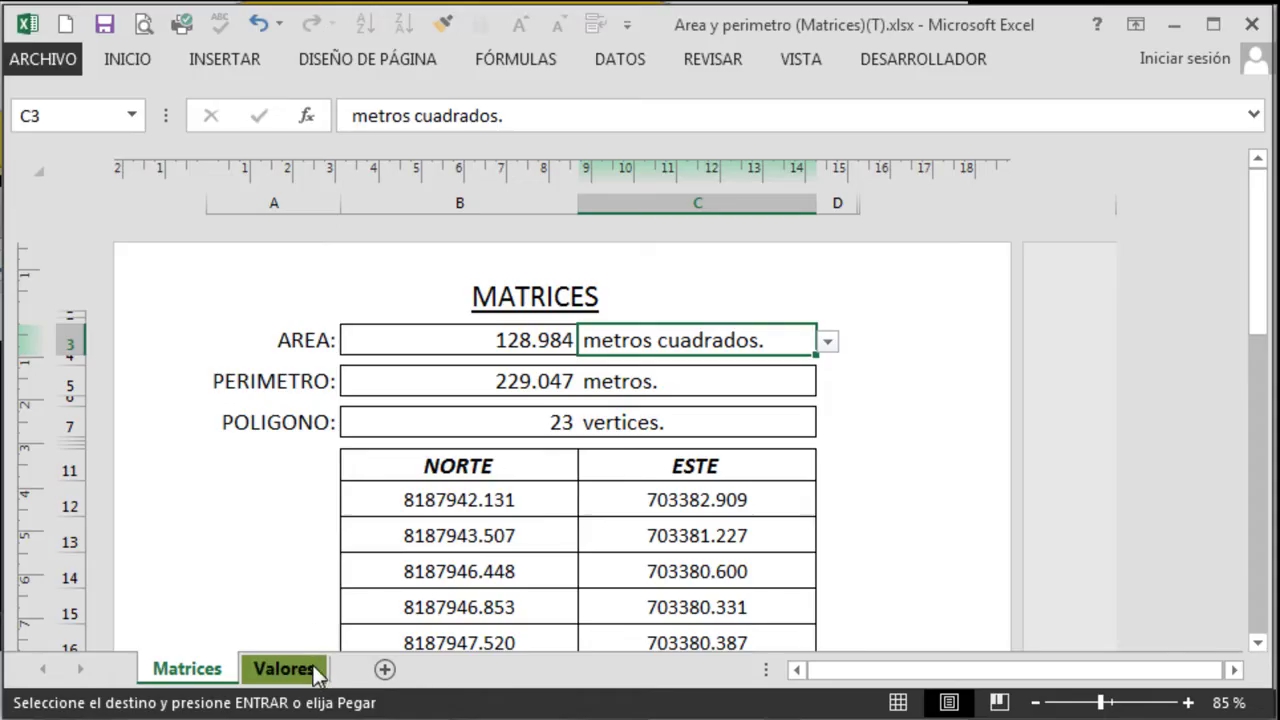
click(313, 665)
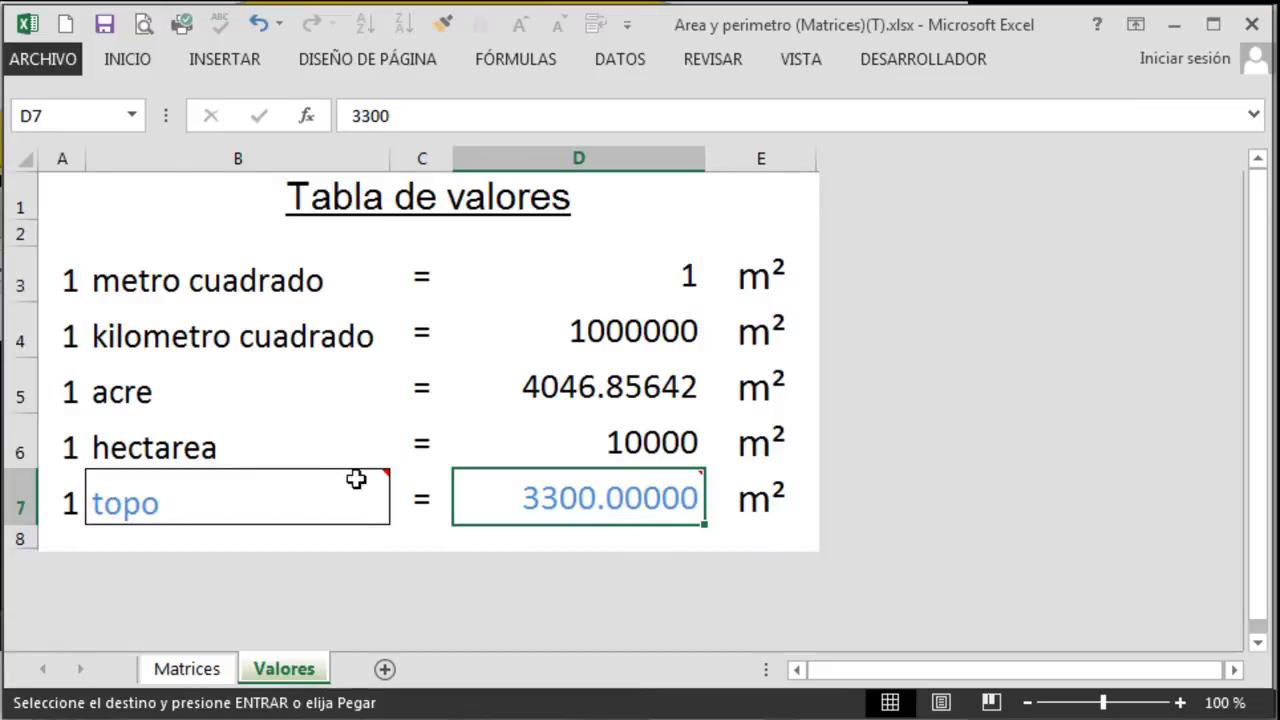
Cancel the pending copy and check the Valores topo entry equal to 3300 m².
key(Escape)
click(285, 507)
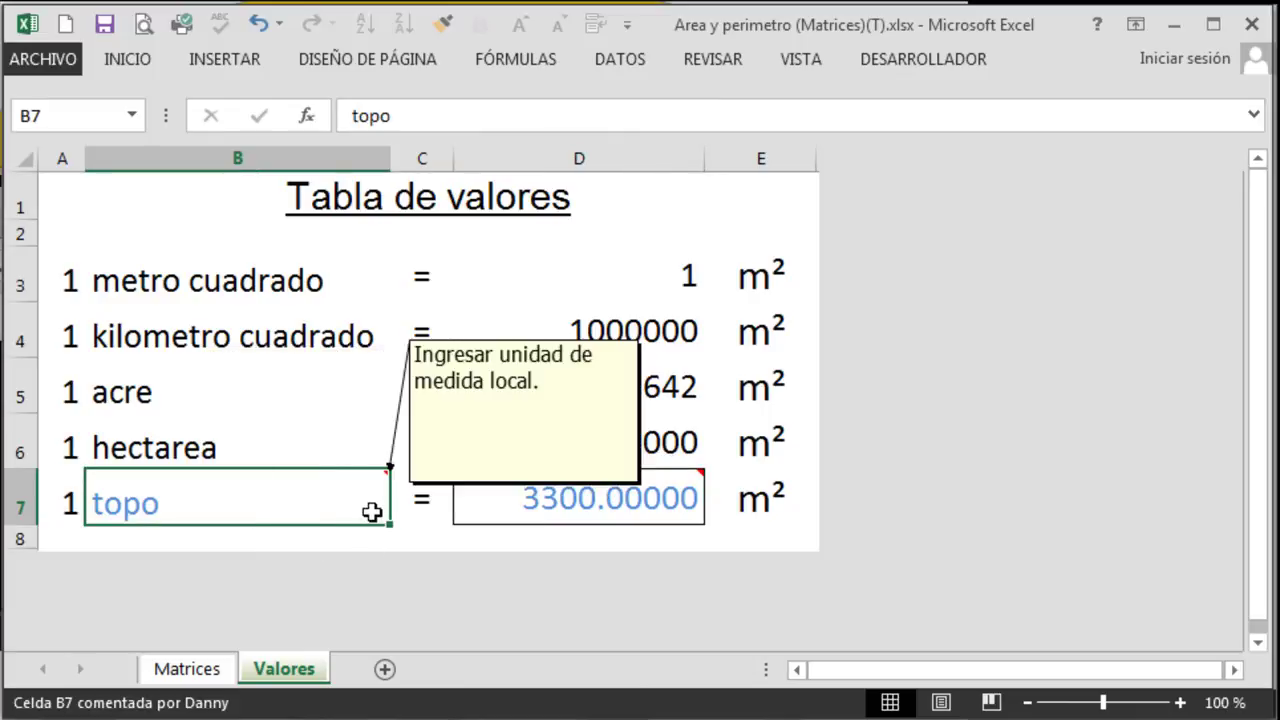
click(569, 505)
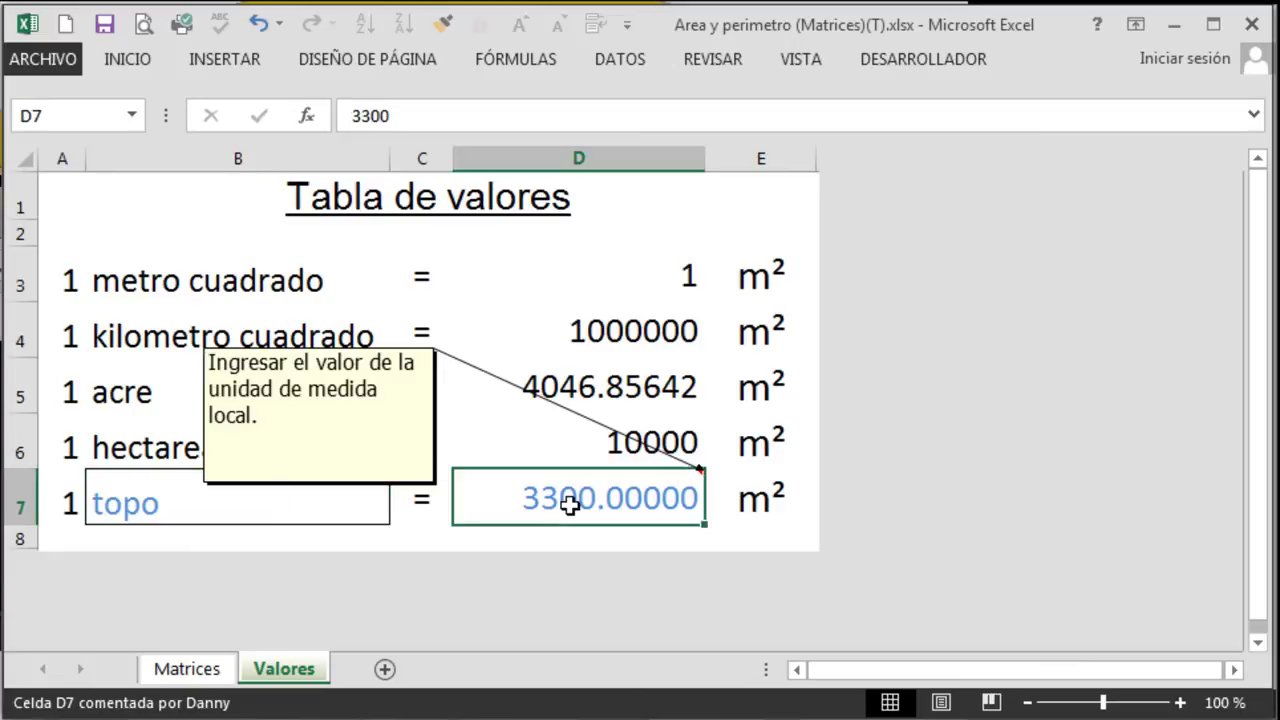
Return to the Matrices sheet and scroll down through it.
click(197, 668)
scroll(815, 462, down, 2)
scroll(812, 464, down, 2)
scroll(812, 464, down, 1)
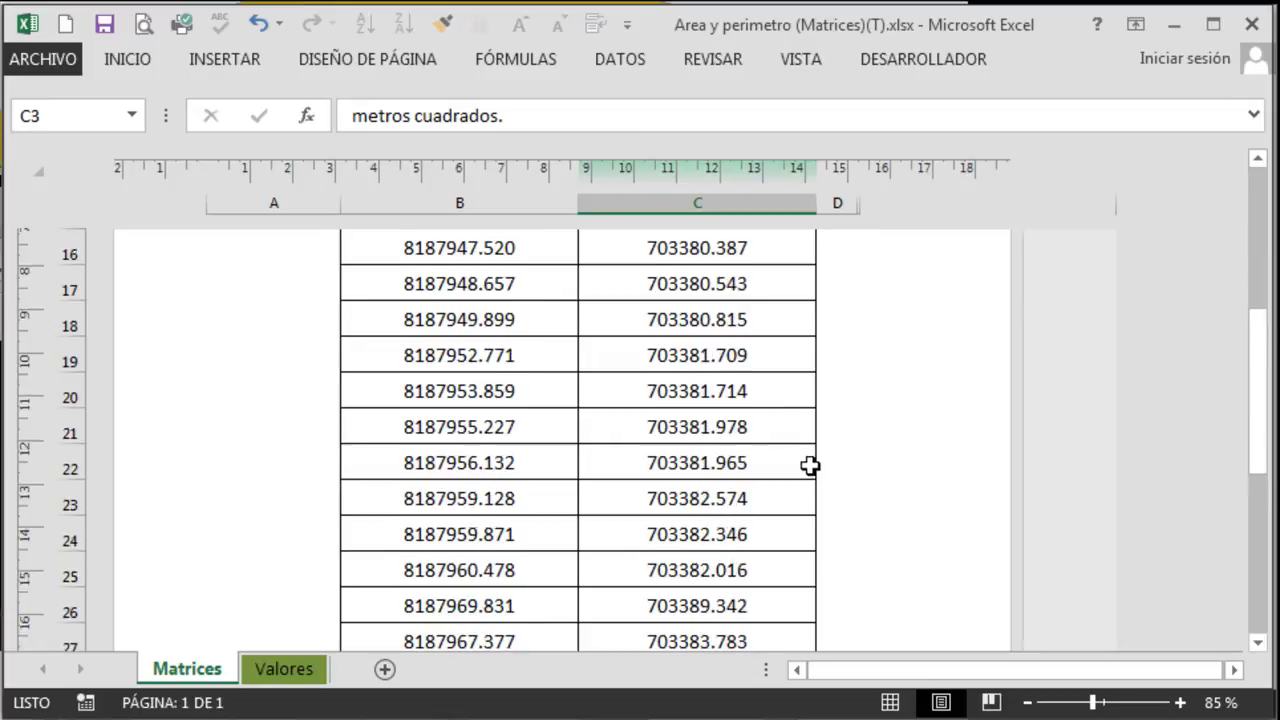
scroll(810, 465, down, 3)
scroll(808, 464, down, 2)
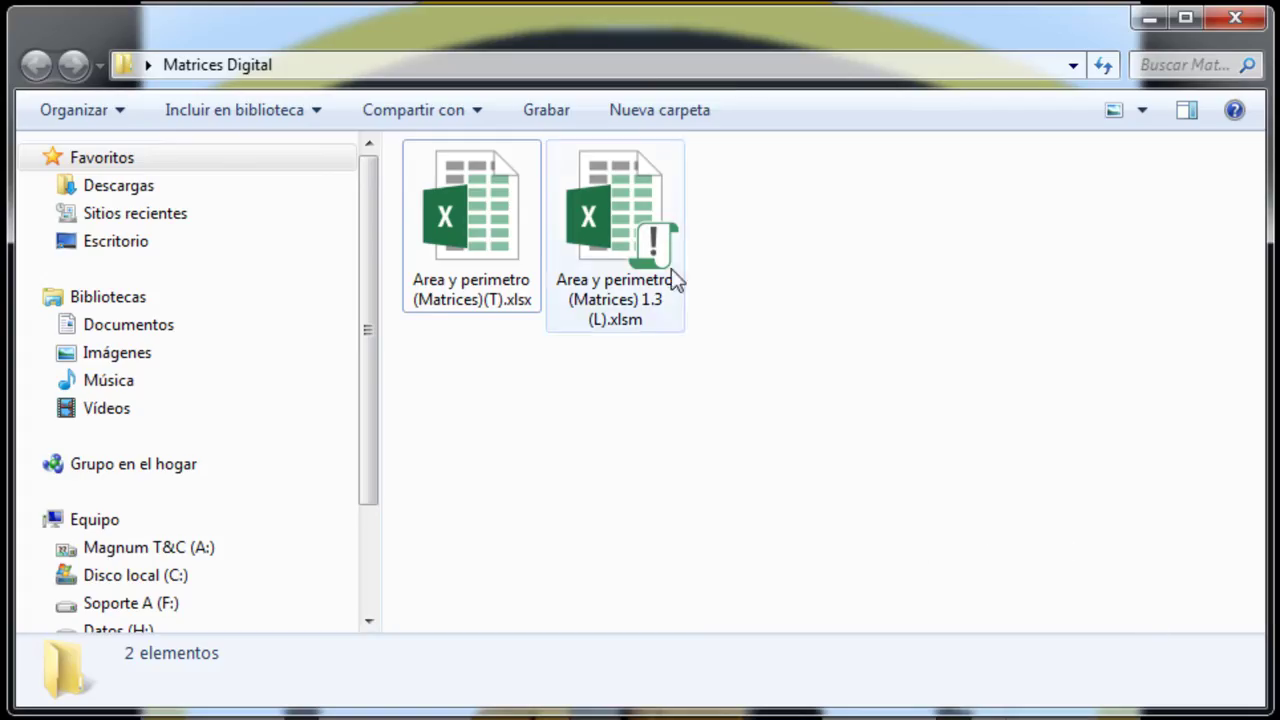
Open Area y perimetro (Matrices) 1.3 (L).xlsm from the Explorer folder.
click(598, 245)
double_click(598, 245)
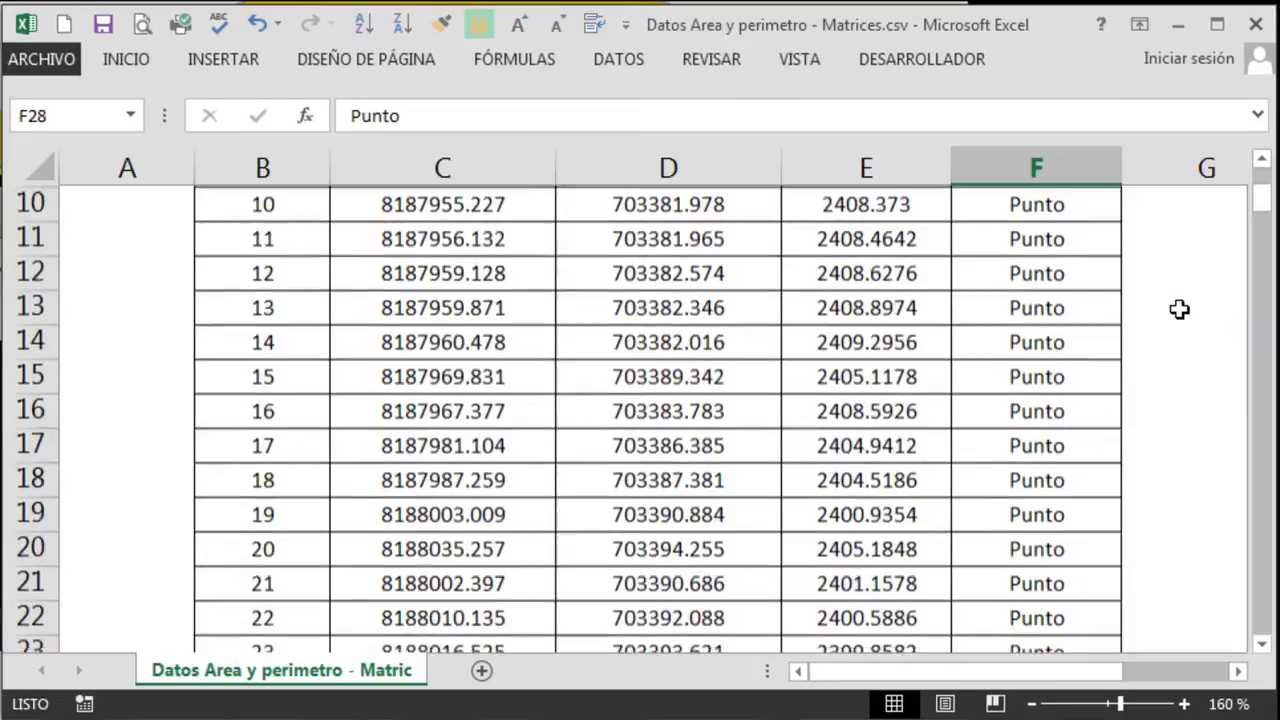
Scroll the Datos Area y perimetro - Matrices.csv list down to point 100.
scroll(1178, 308, down, 1)
scroll(1178, 308, down, 2)
scroll(1178, 308, down, 2)
scroll(1178, 308, down, 2)
scroll(1178, 308, down, 2)
scroll(1178, 308, down, 4)
scroll(1176, 309, down, 3)
scroll(1176, 309, down, 3)
scroll(1176, 309, down, 2)
scroll(1176, 309, down, 3)
scroll(1176, 309, down, 3)
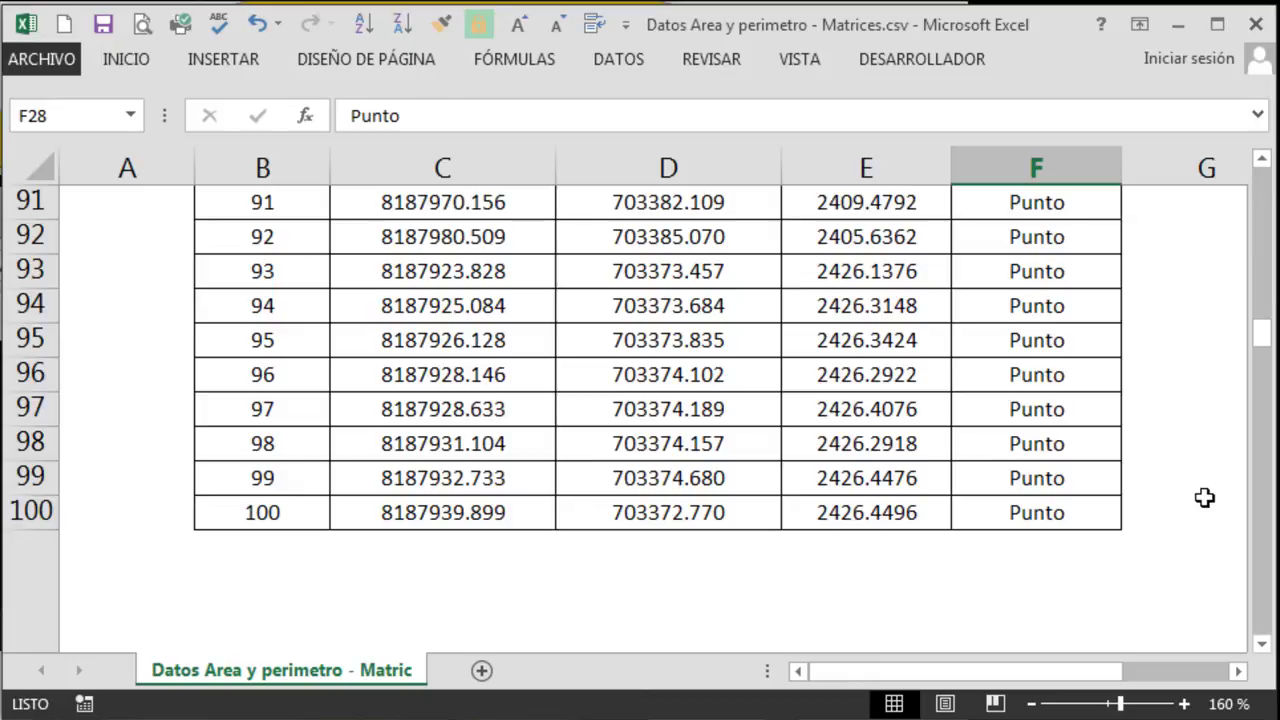
Copy the entire survey point table from the CSV.
key(ctrl+a)
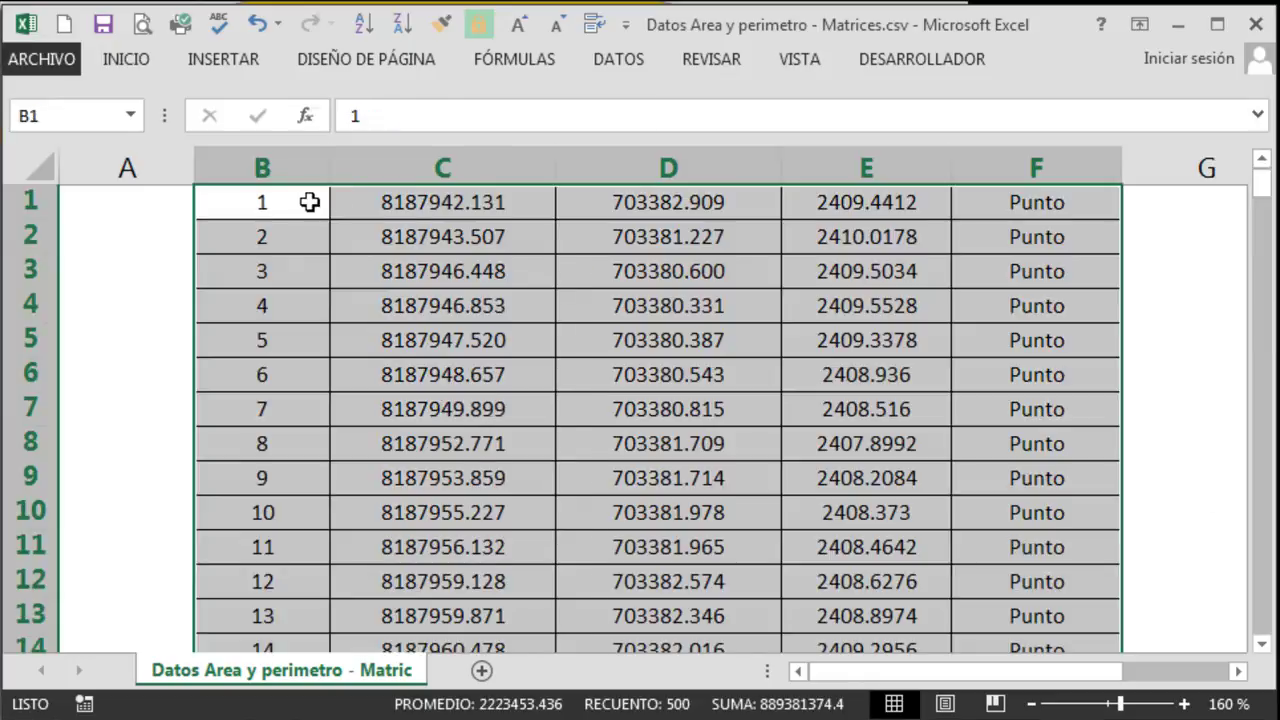
right_click(309, 200)
click(412, 262)
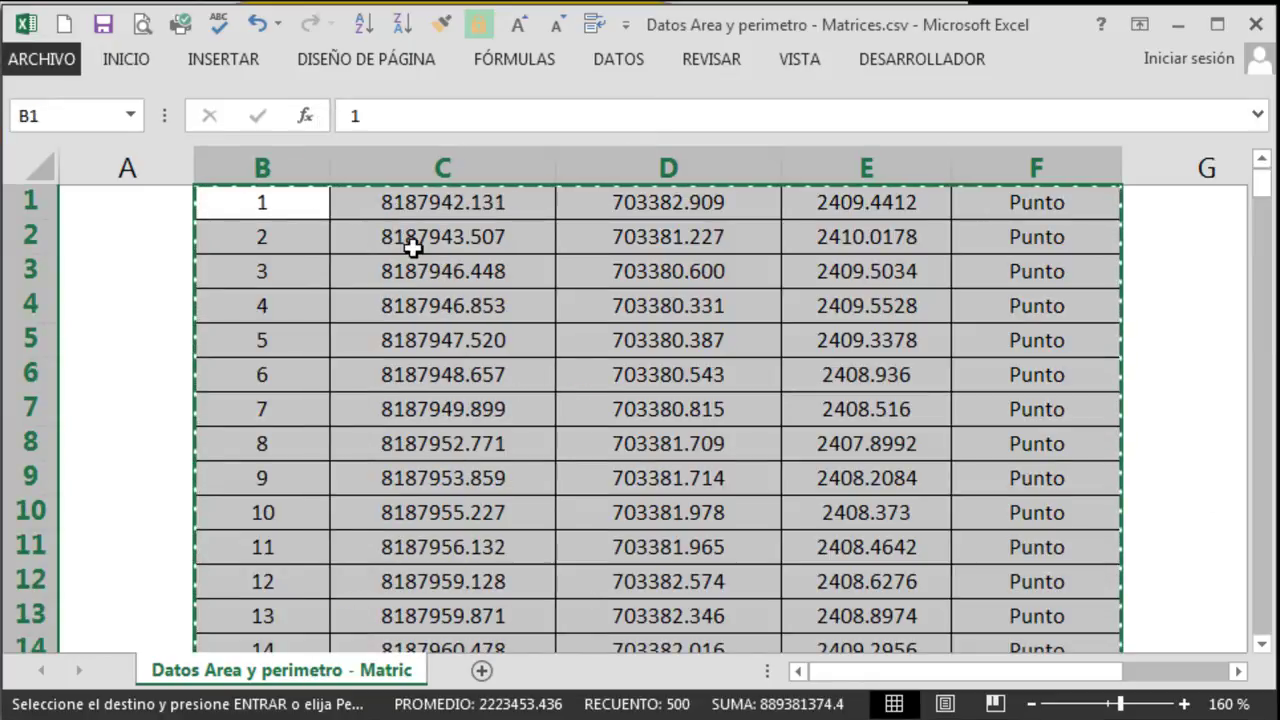
Paste the survey points into the .xlsm workbook's Datos sheet and review them.
key(ctrl+Tab)
click(176, 676)
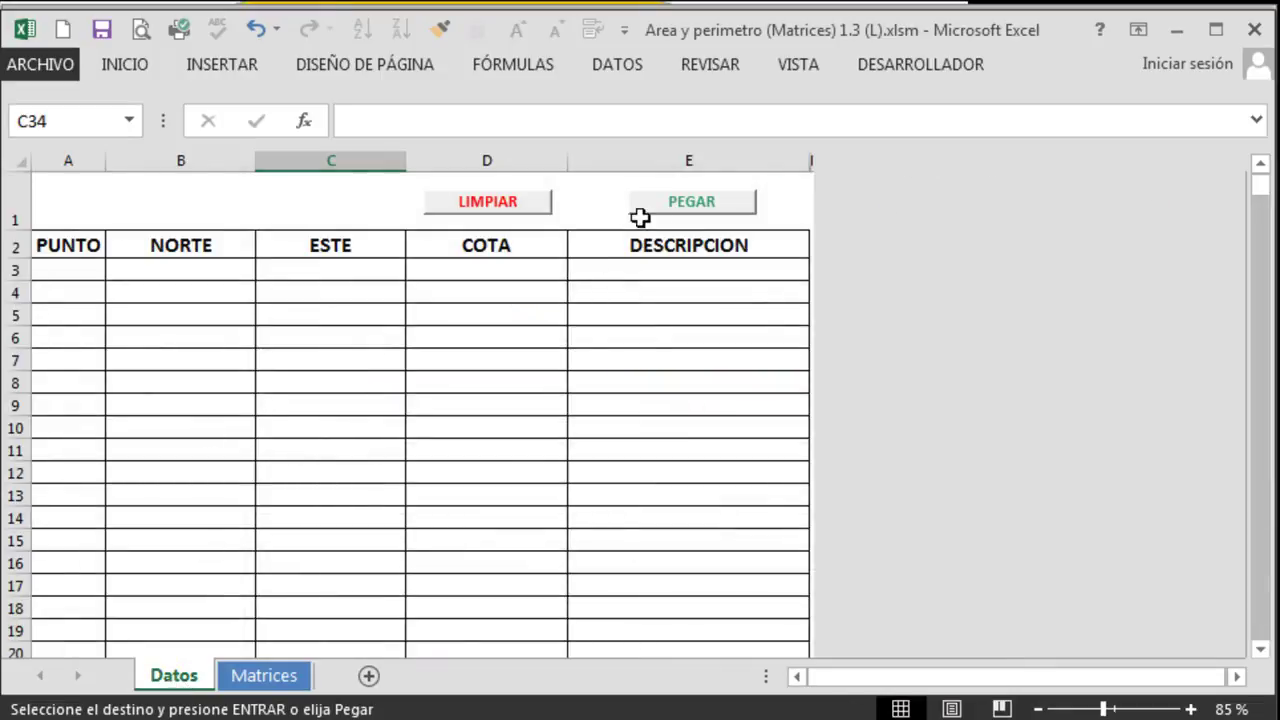
click(692, 203)
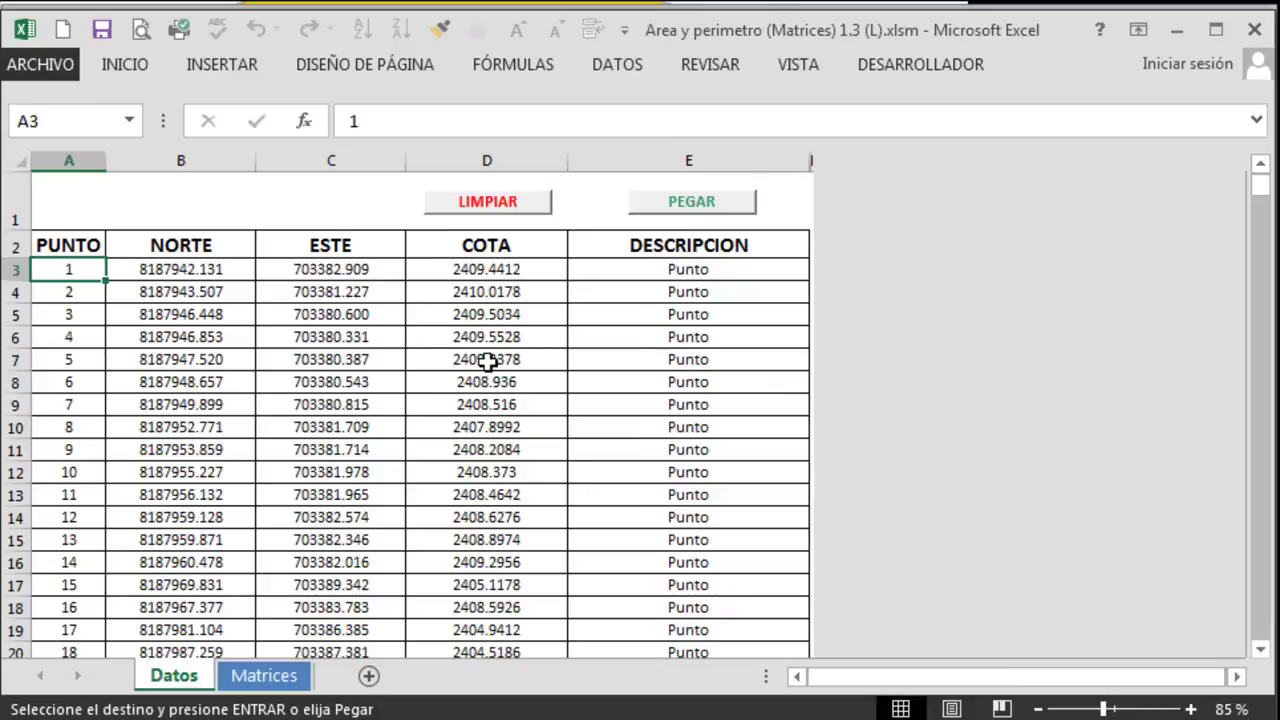
scroll(509, 384, down, 3)
scroll(510, 385, down, 7)
scroll(511, 385, down, 4)
scroll(510, 385, down, 9)
scroll(549, 380, up, 20)
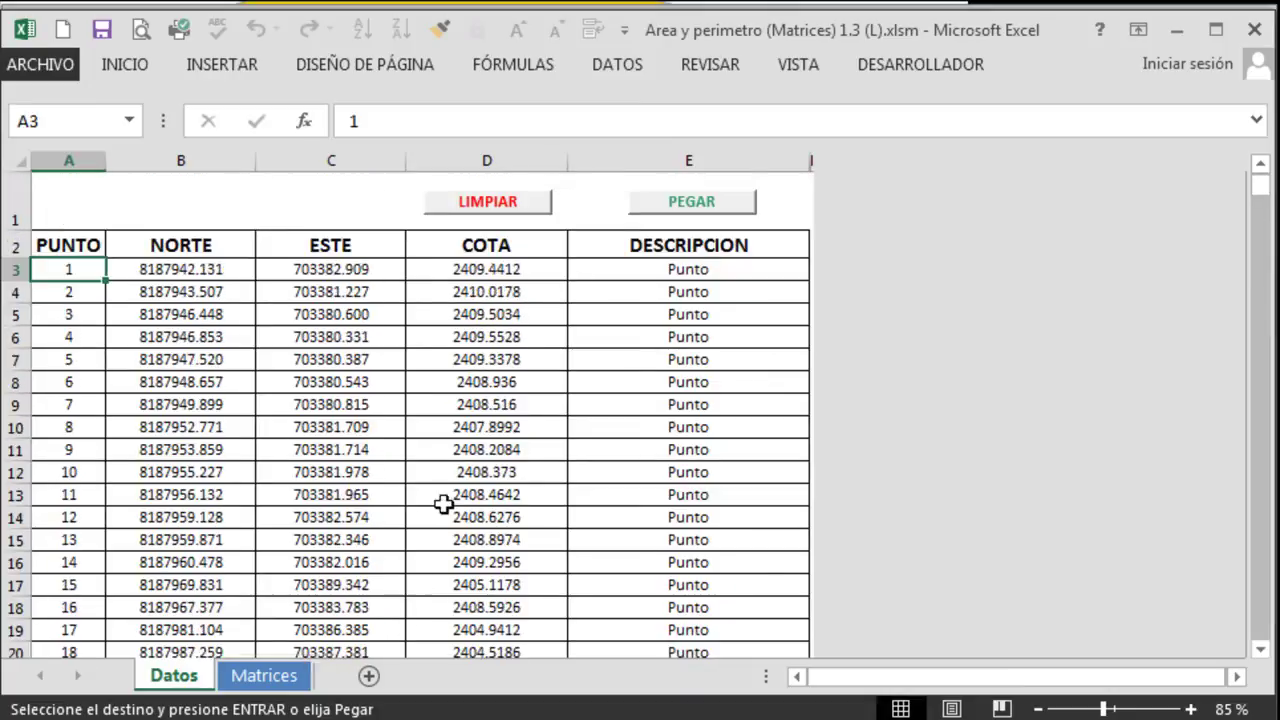
Enter points 1, 15, 22, 38, 45, 49, 51 and 67 in the Matrices PUNTO column from A12.
click(276, 677)
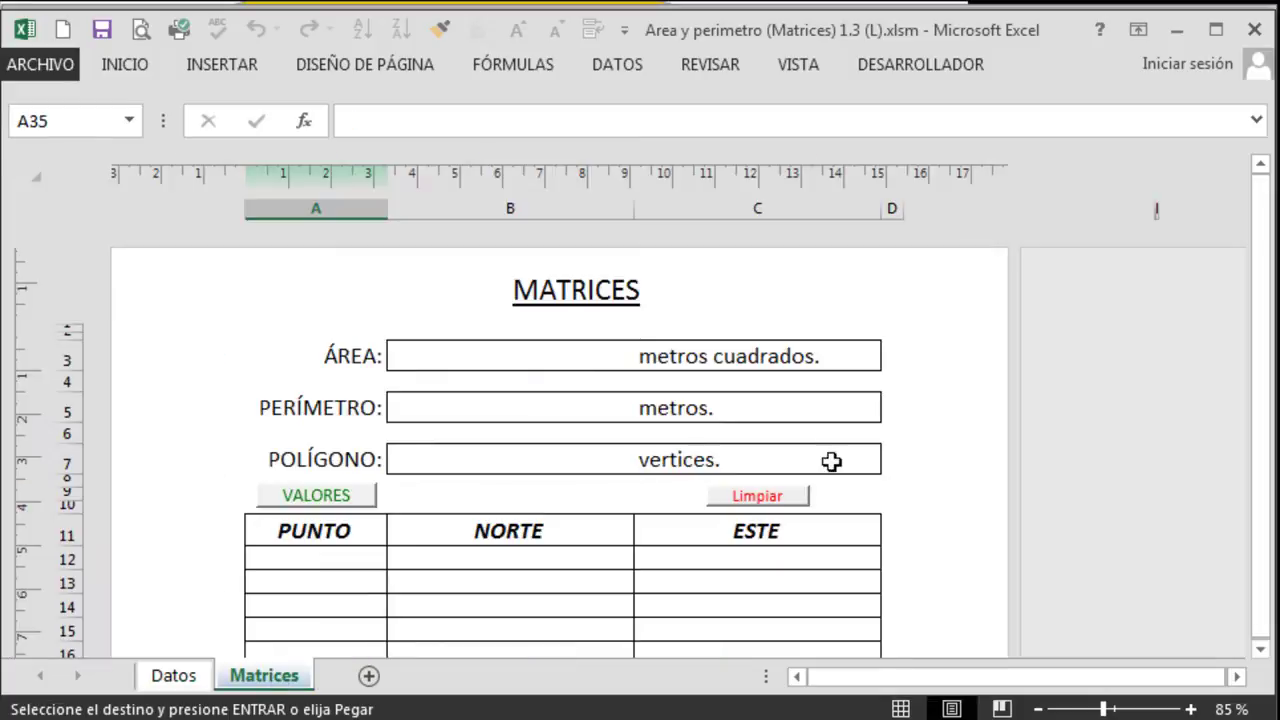
click(315, 559)
scroll(491, 451, down, 1)
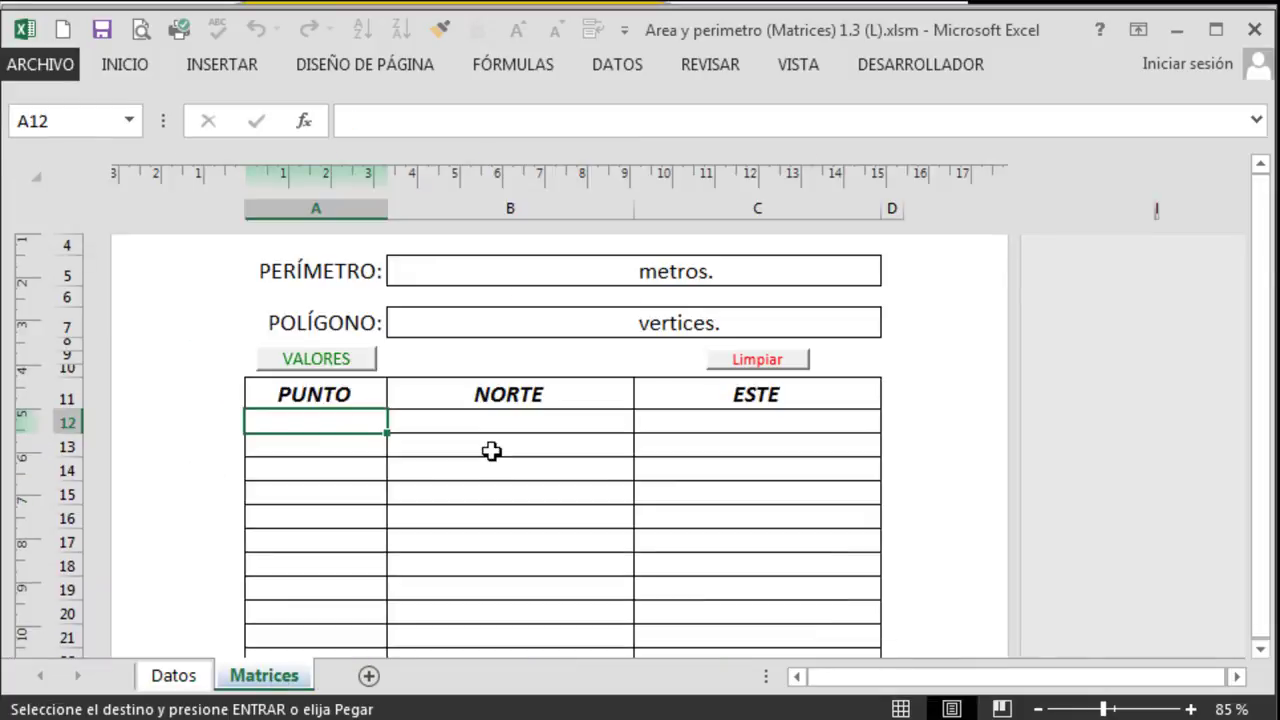
key(Return)
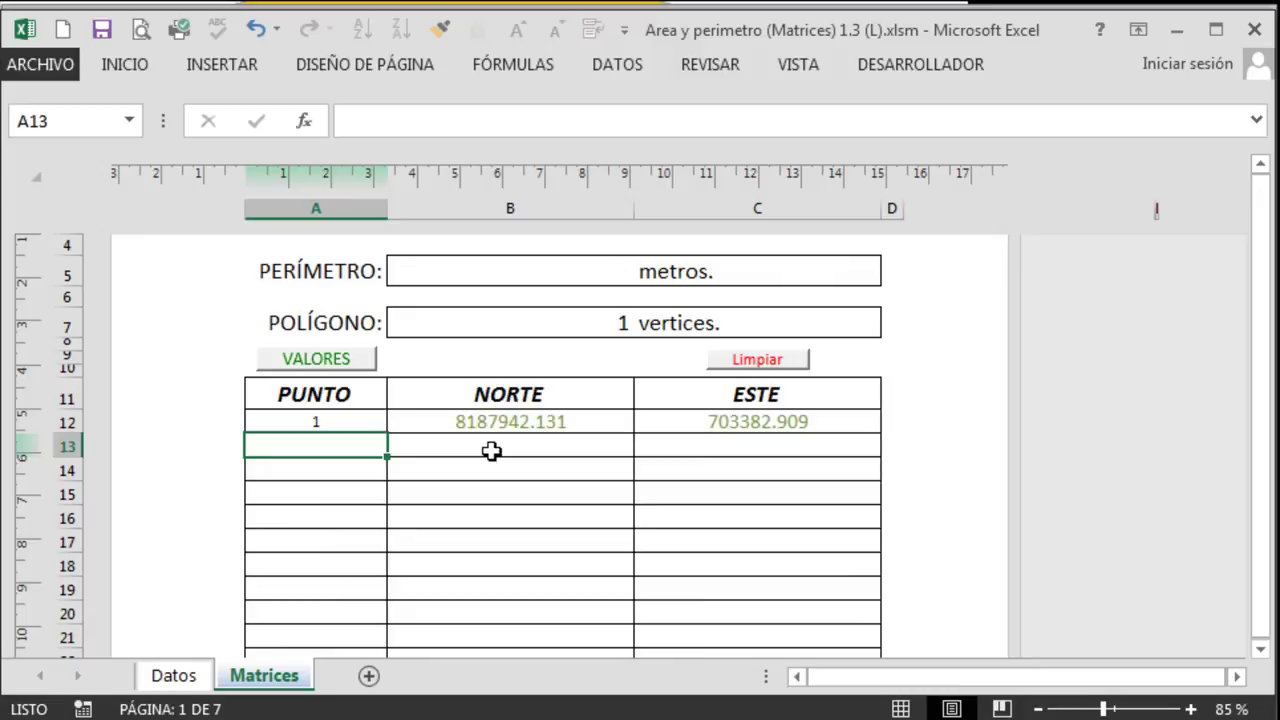
text(15 )
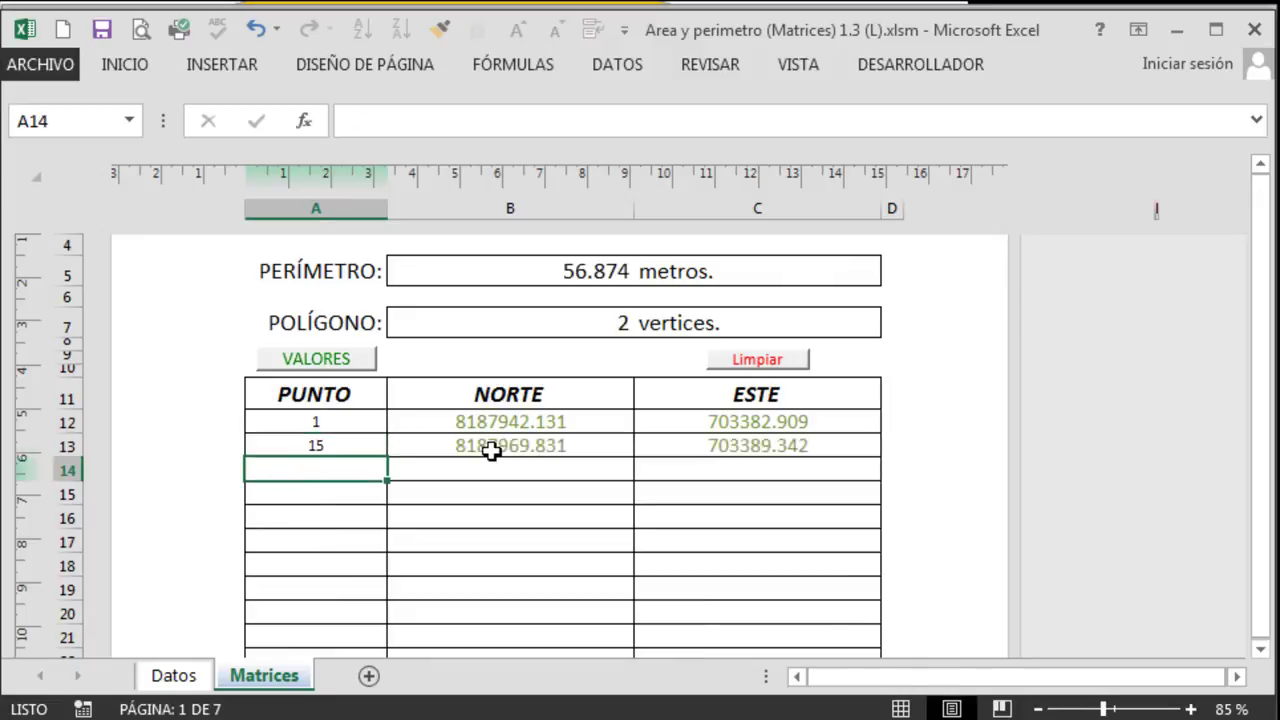
text(22 38 45 49 51)
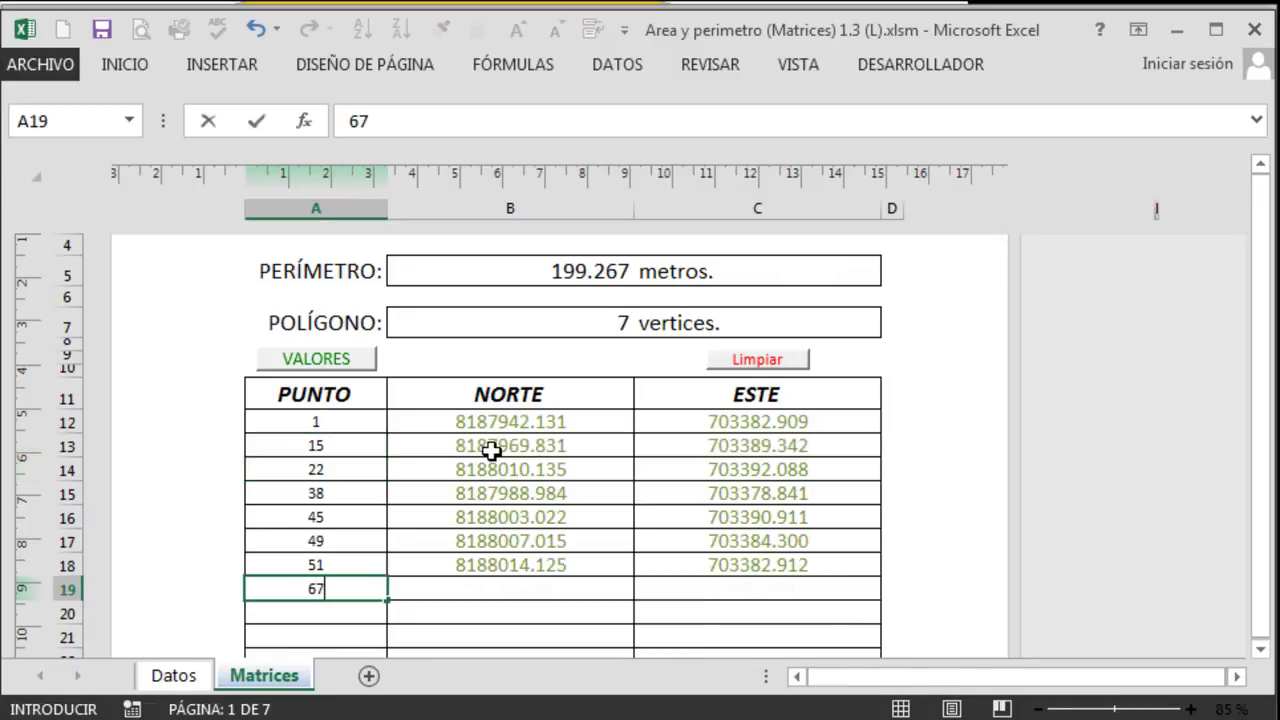
key(Return)
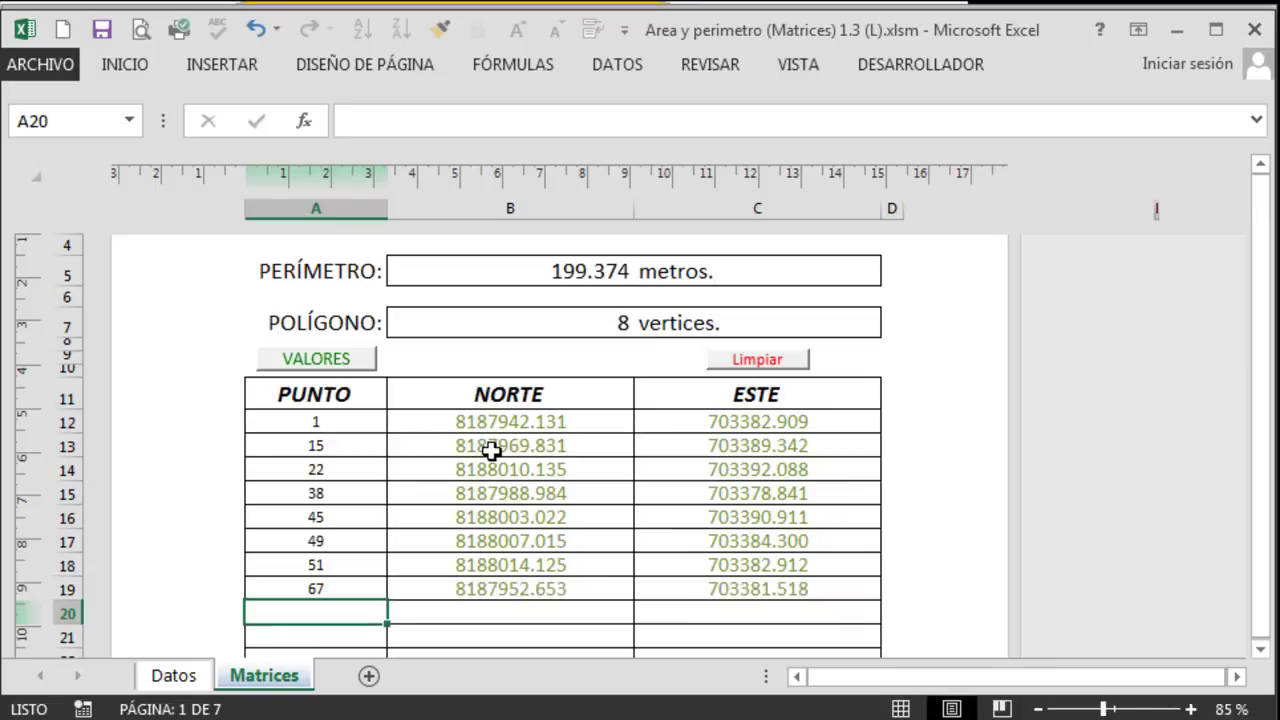
Add points 71, 81, 85, 99 and 100, giving 415.164 m² area and 13 vertices.
text(71)
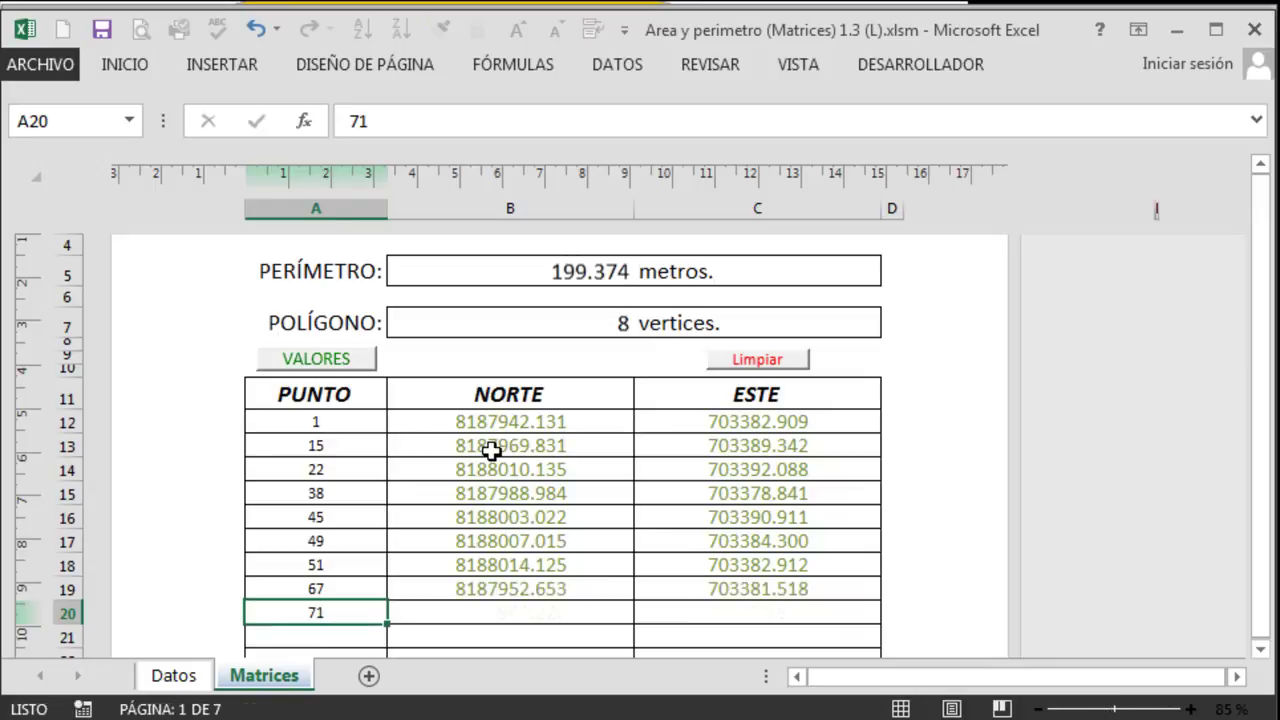
key(Return)
scroll(363, 543, down, 3)
text(81)
key(Return)
text(85)
key(Return)
text(99)
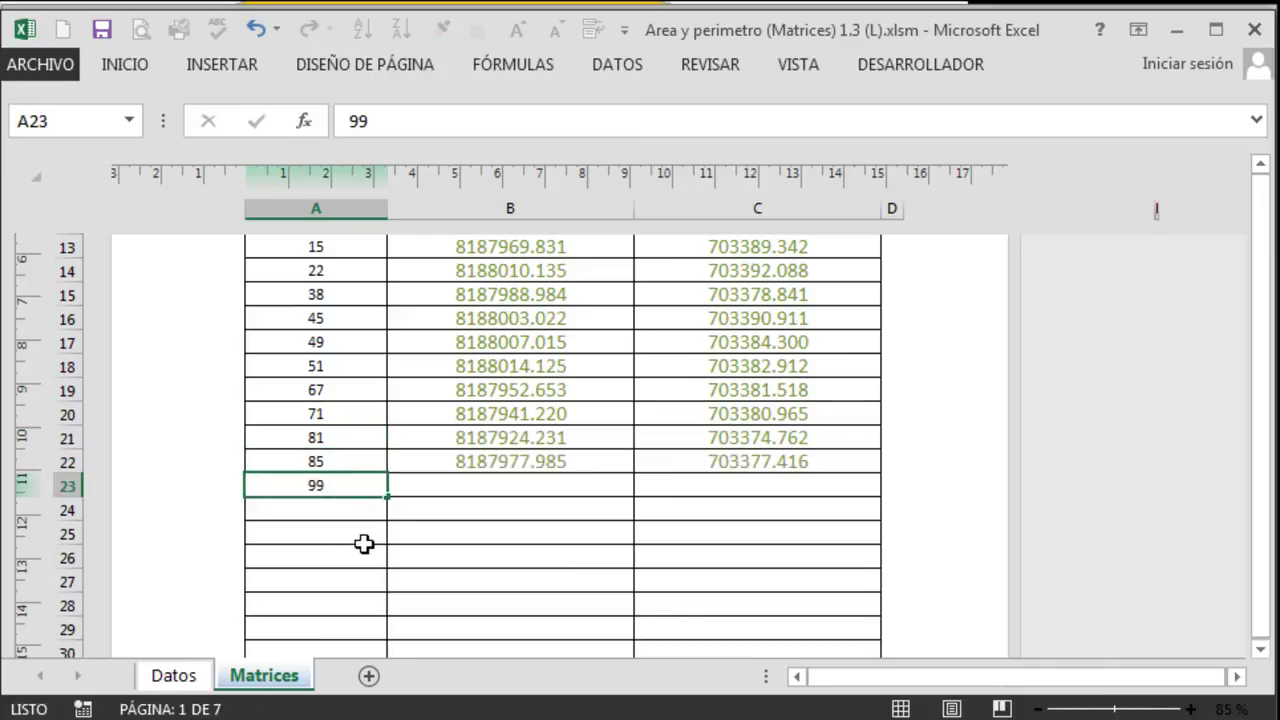
key(Return)
text(100)
key(Return)
scroll(609, 363, up, 4)
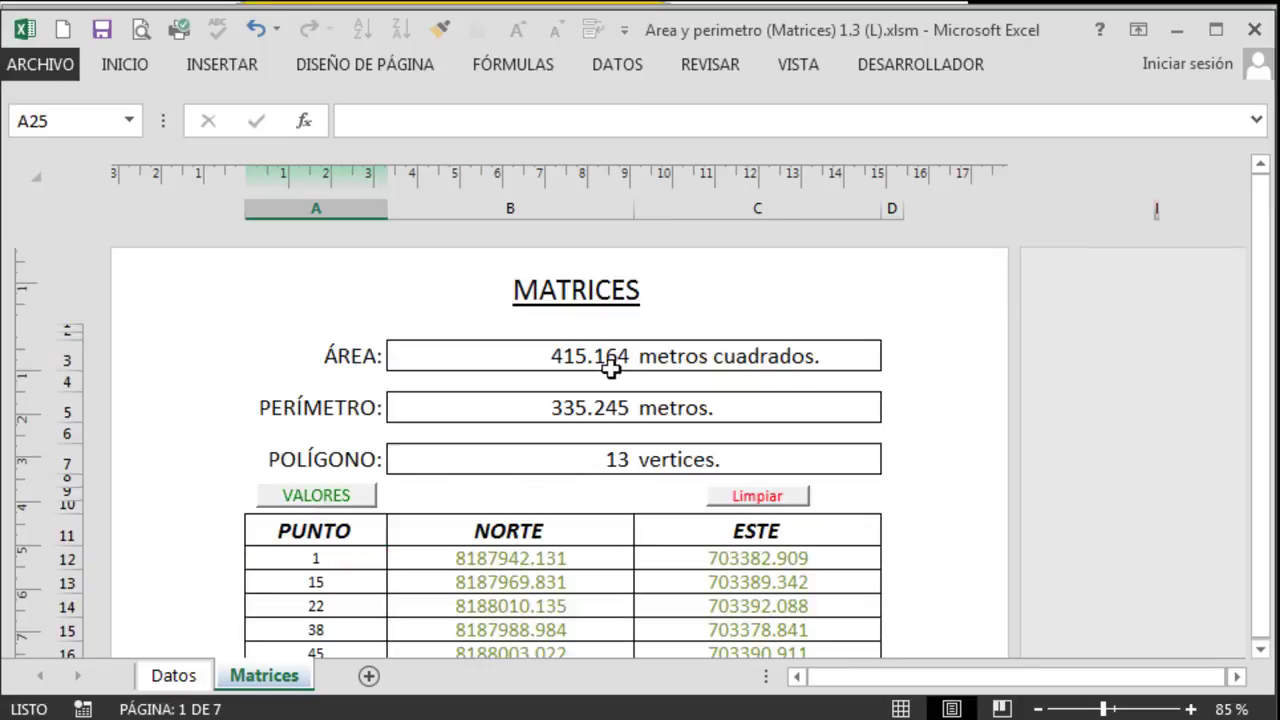
click(857, 366)
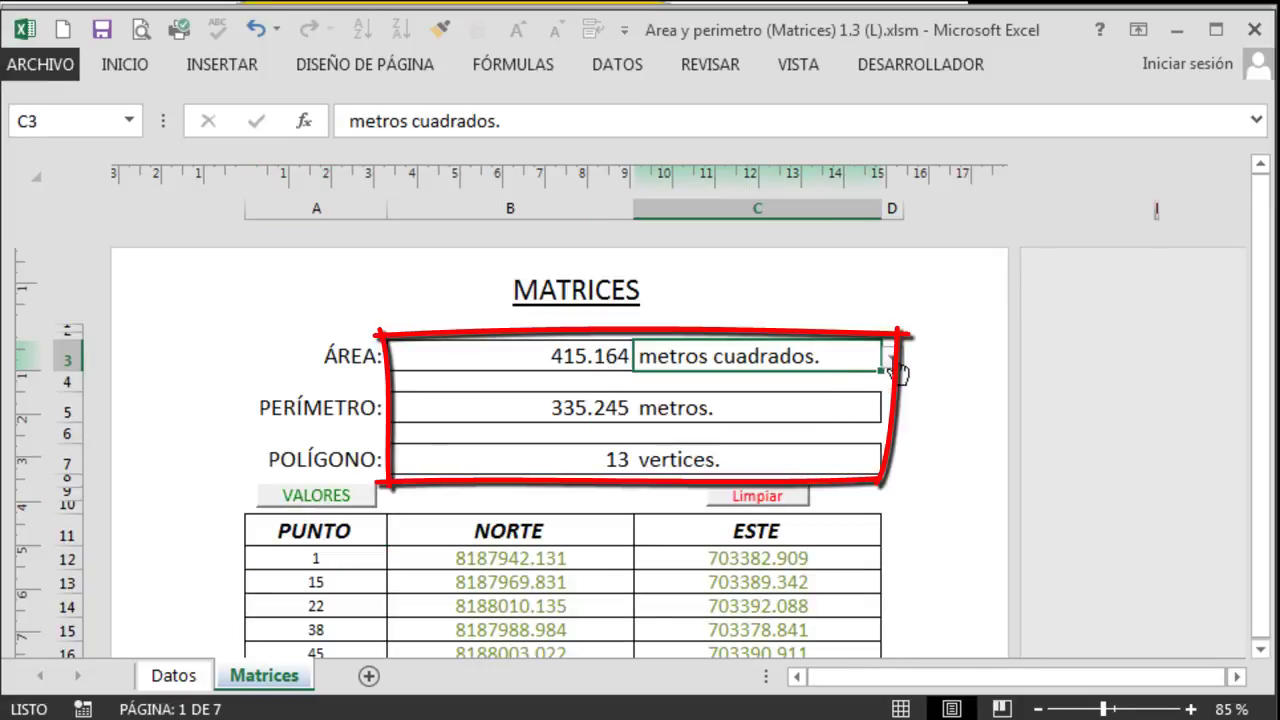
click(895, 362)
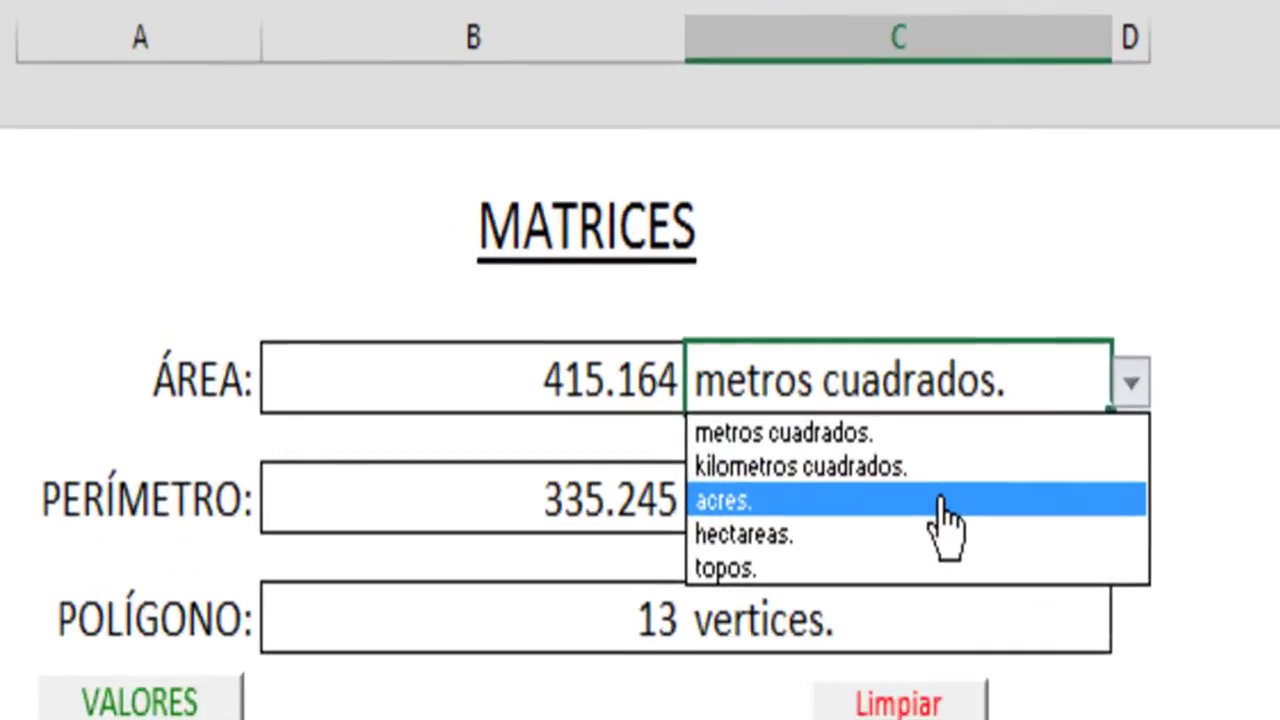
click(887, 543)
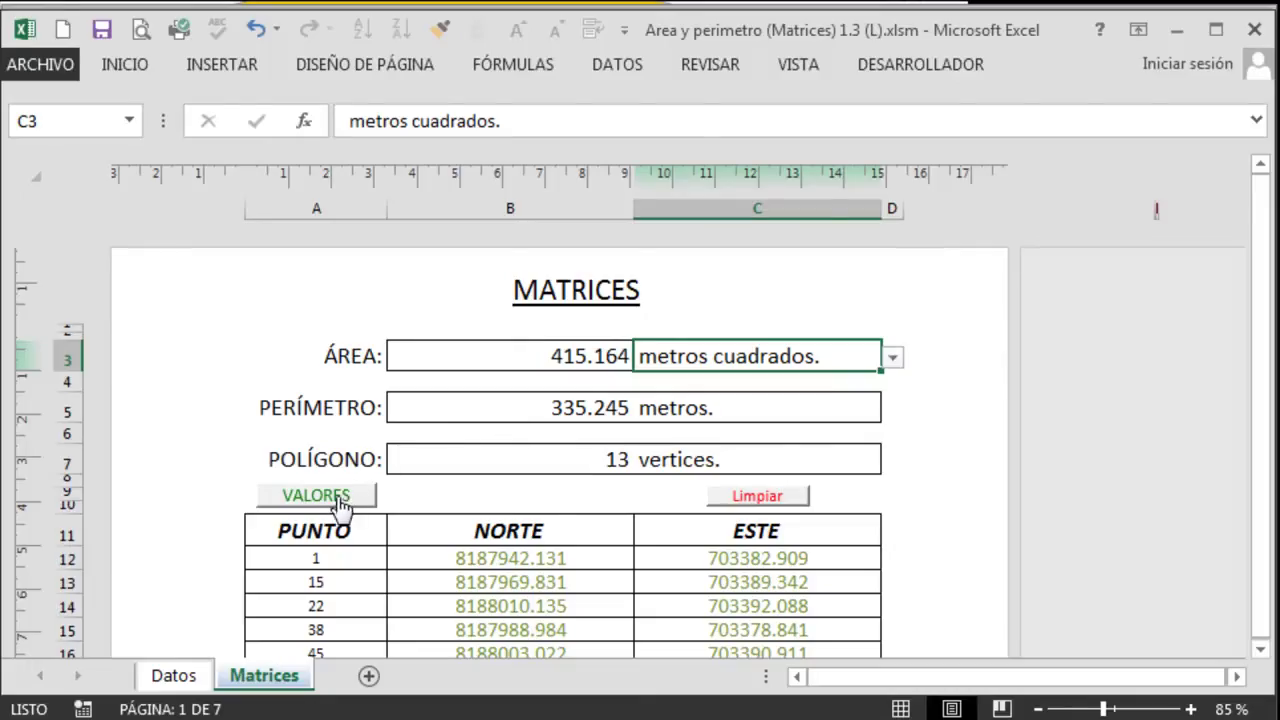
click(340, 500)
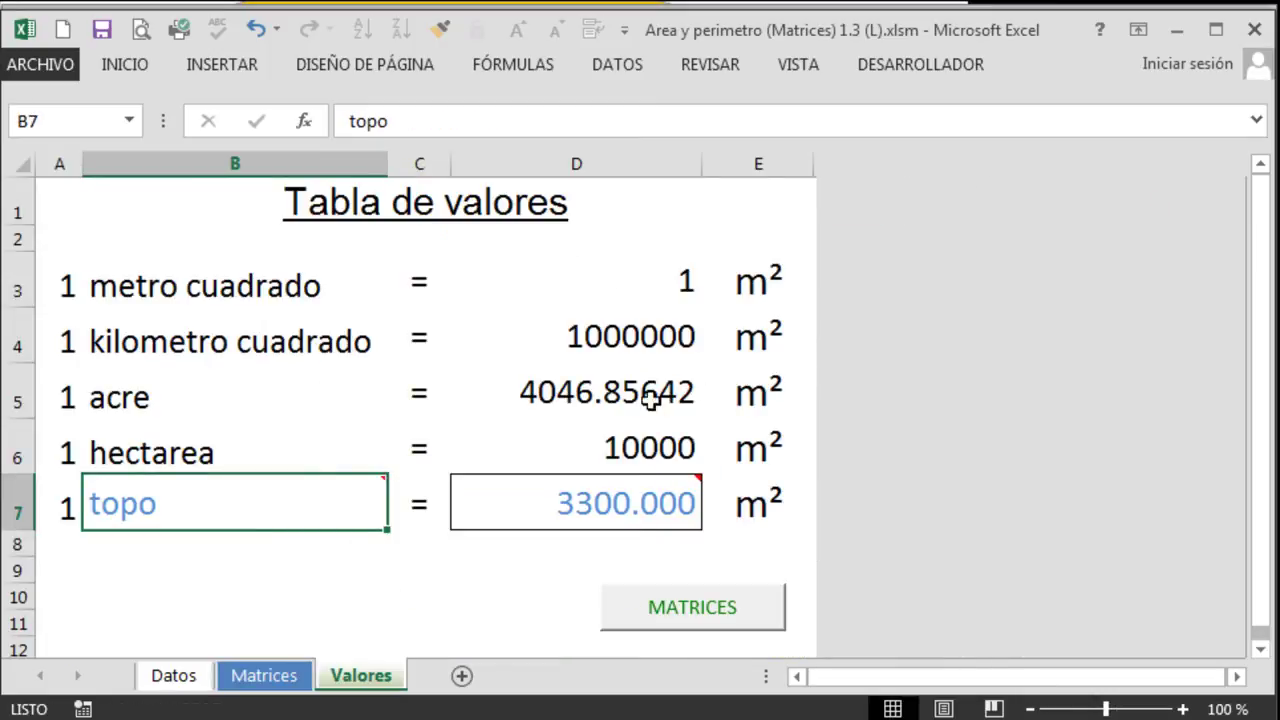
mouse_move(319, 499)
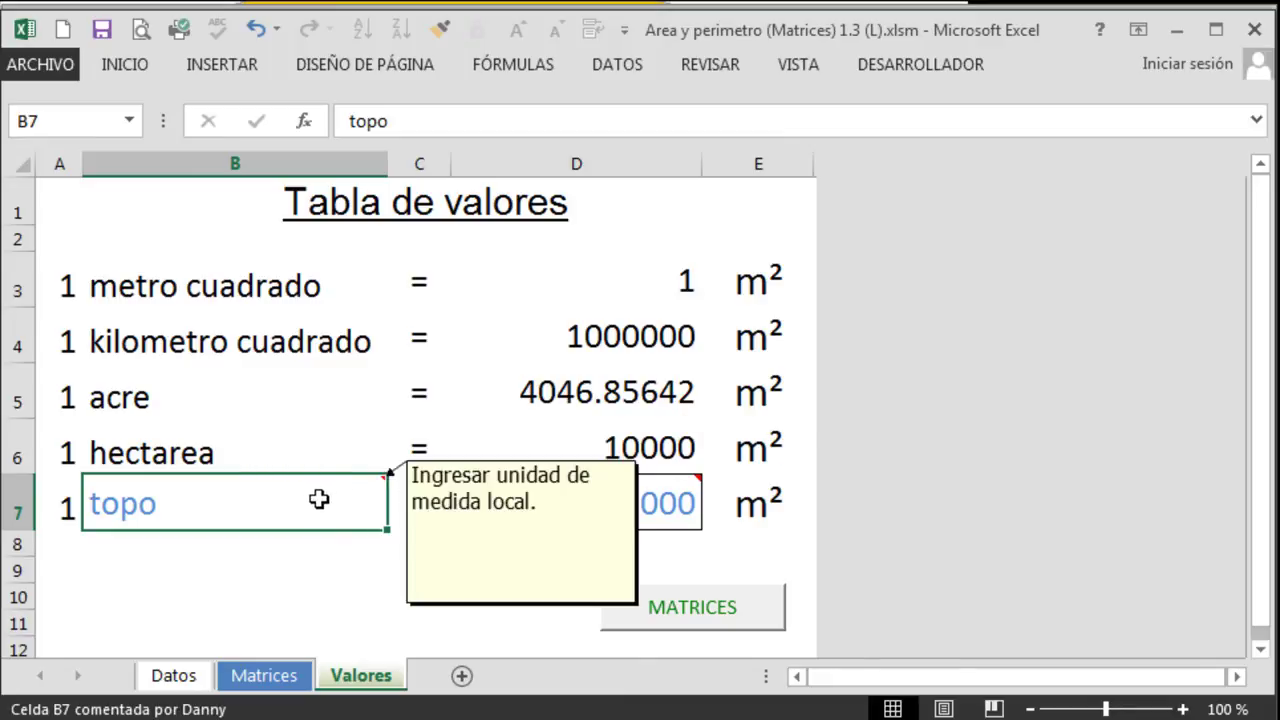
click(614, 505)
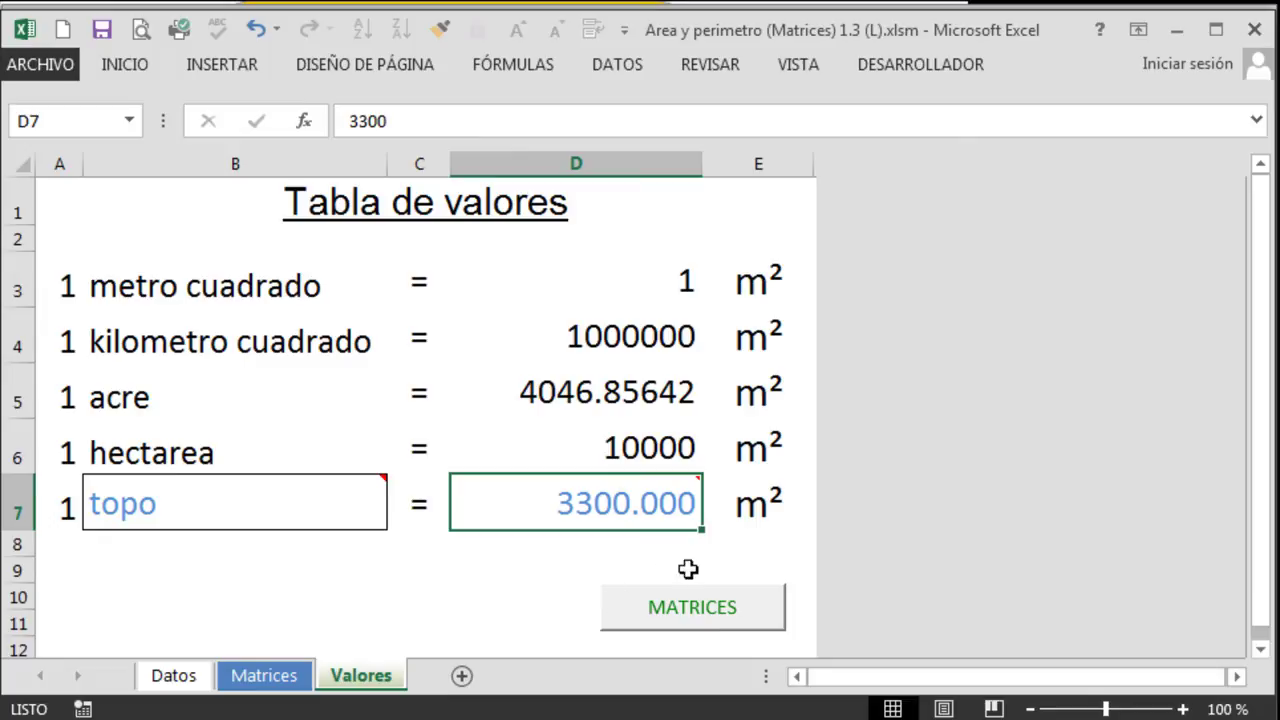
click(718, 626)
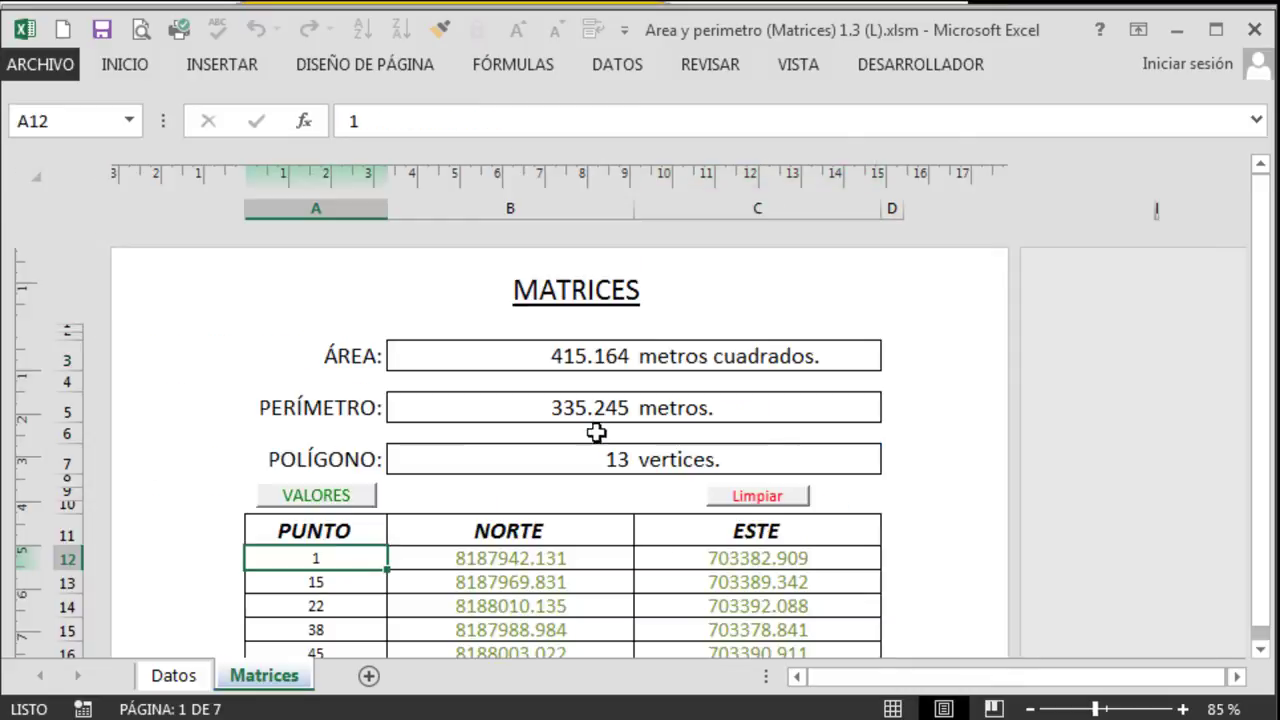
Clear the Matrices results with Limpiar and empty the Datos point table with LIMPIAR.
scroll(555, 459, down, 1)
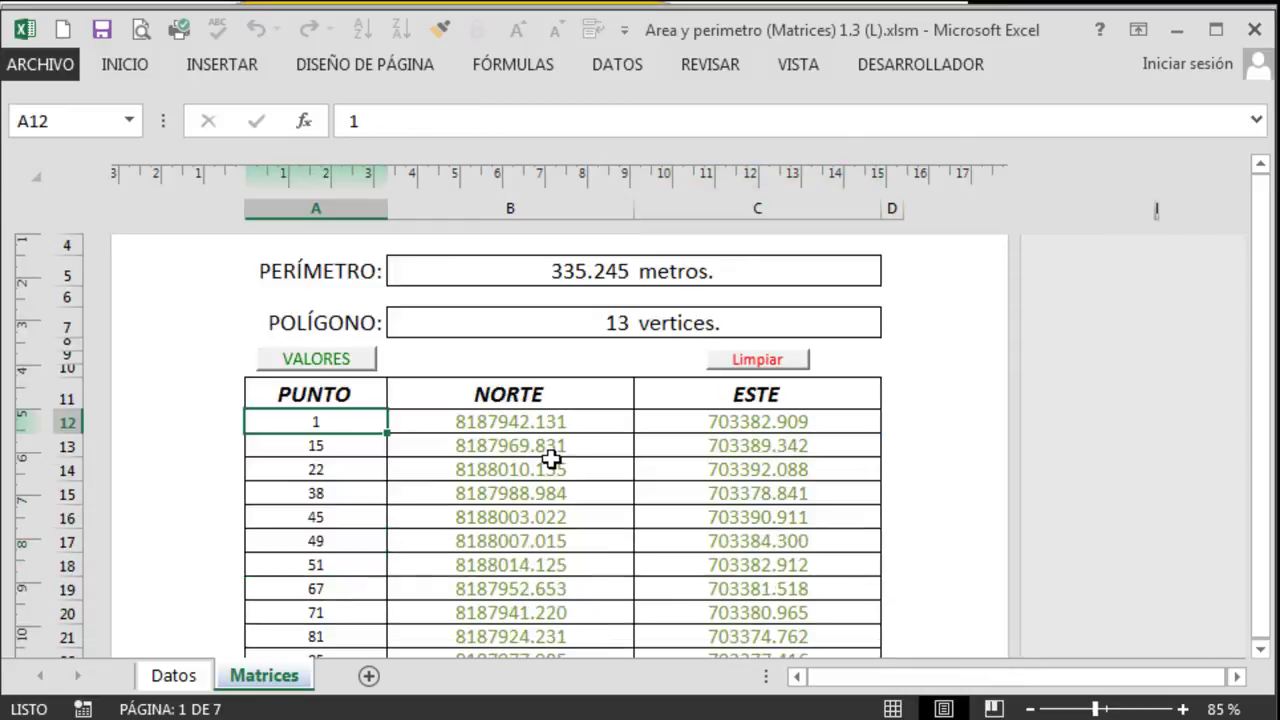
scroll(551, 455, down, 2)
scroll(550, 449, down, 2)
scroll(548, 446, up, 3)
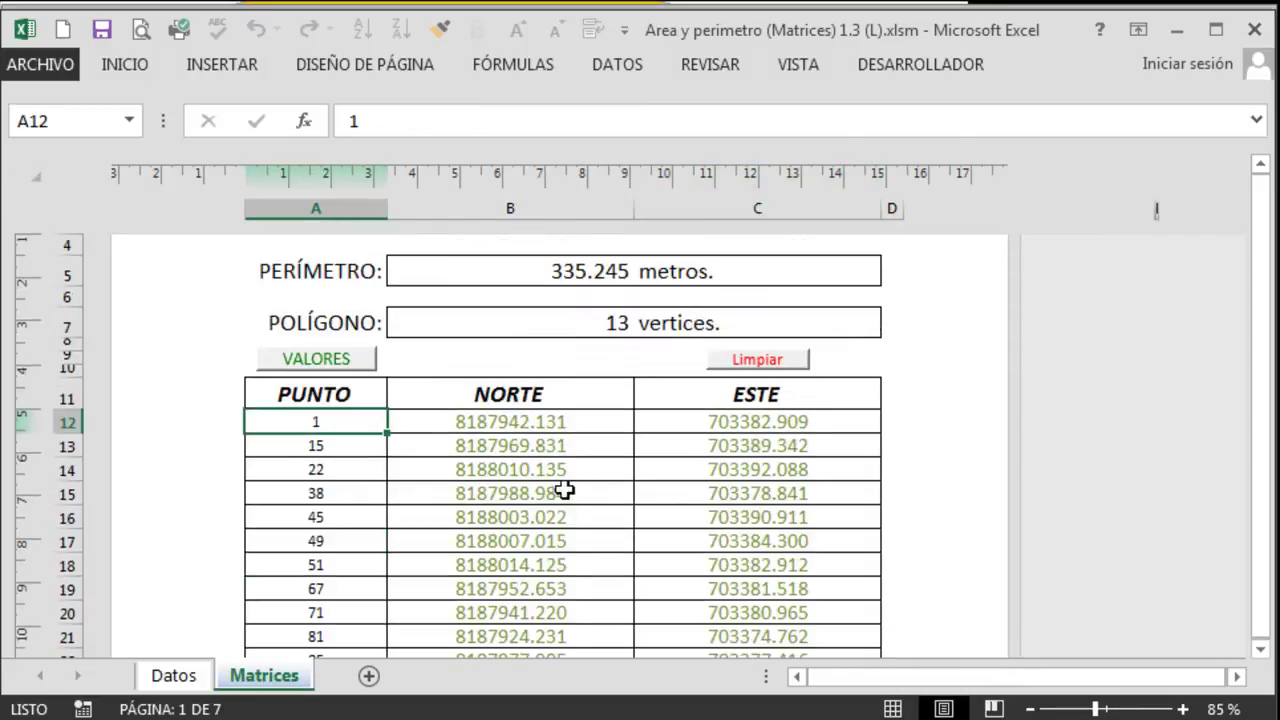
scroll(566, 489, up, 2)
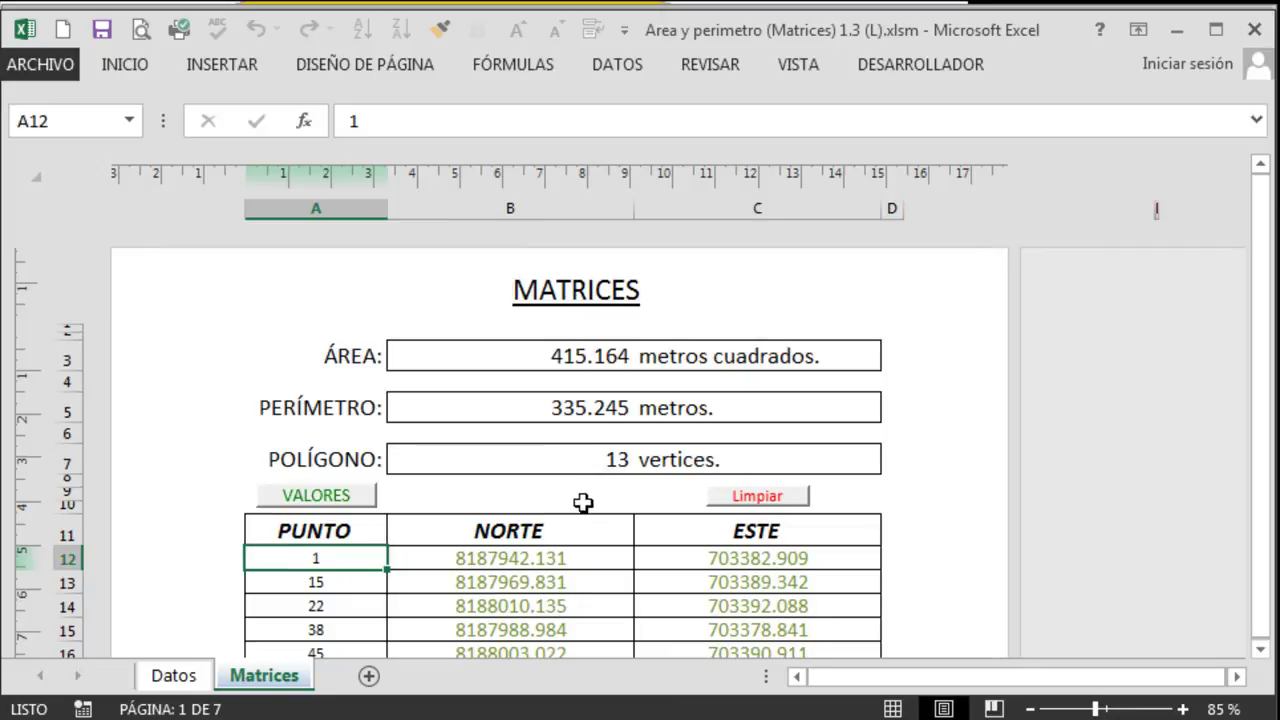
click(750, 500)
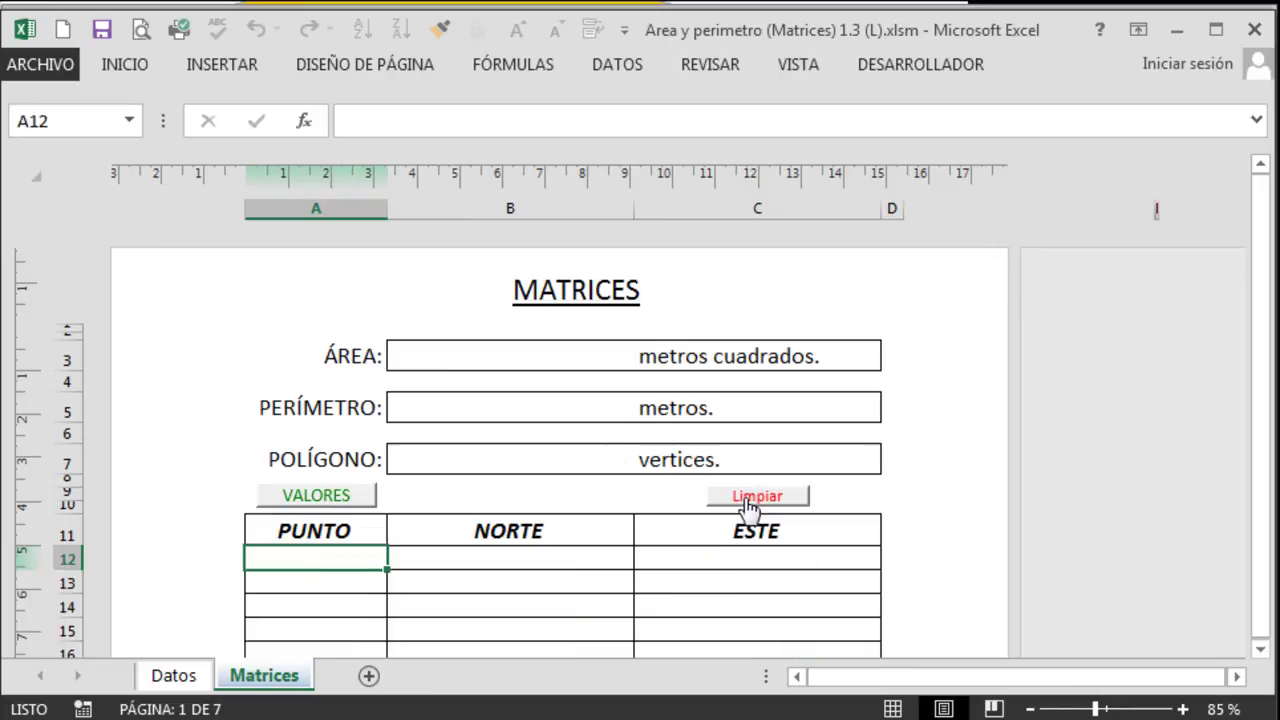
click(195, 676)
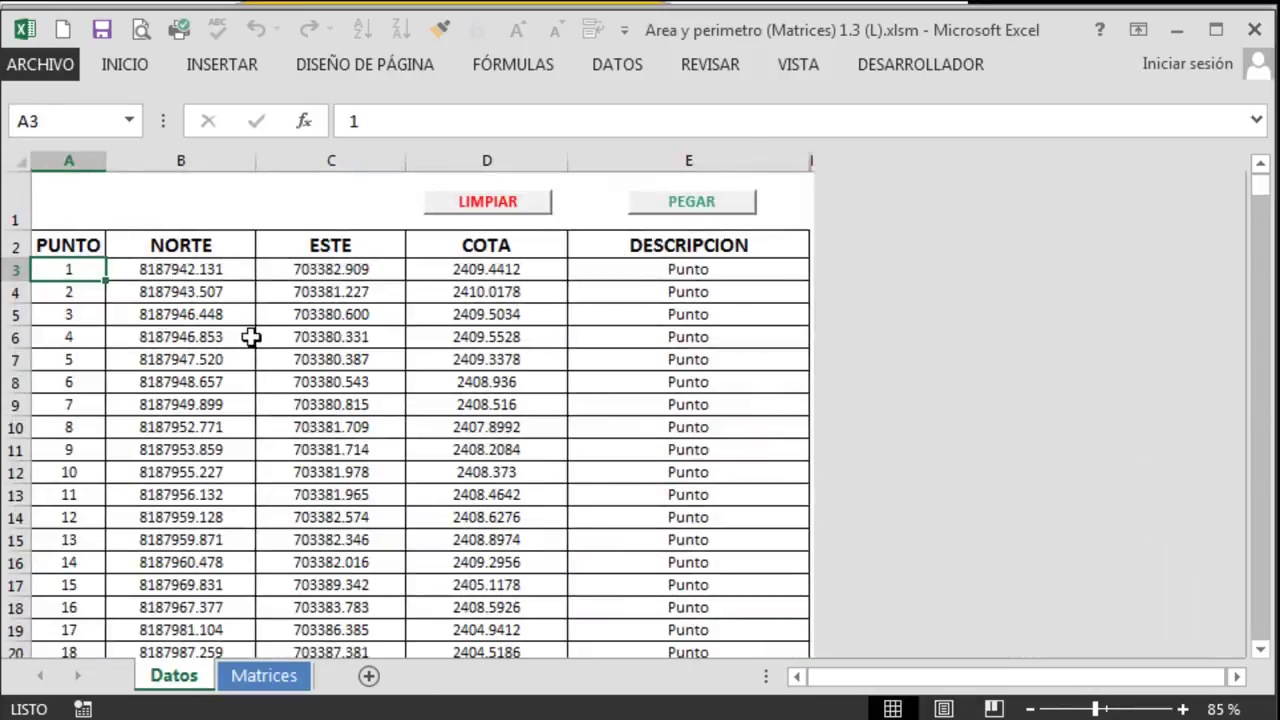
click(488, 202)
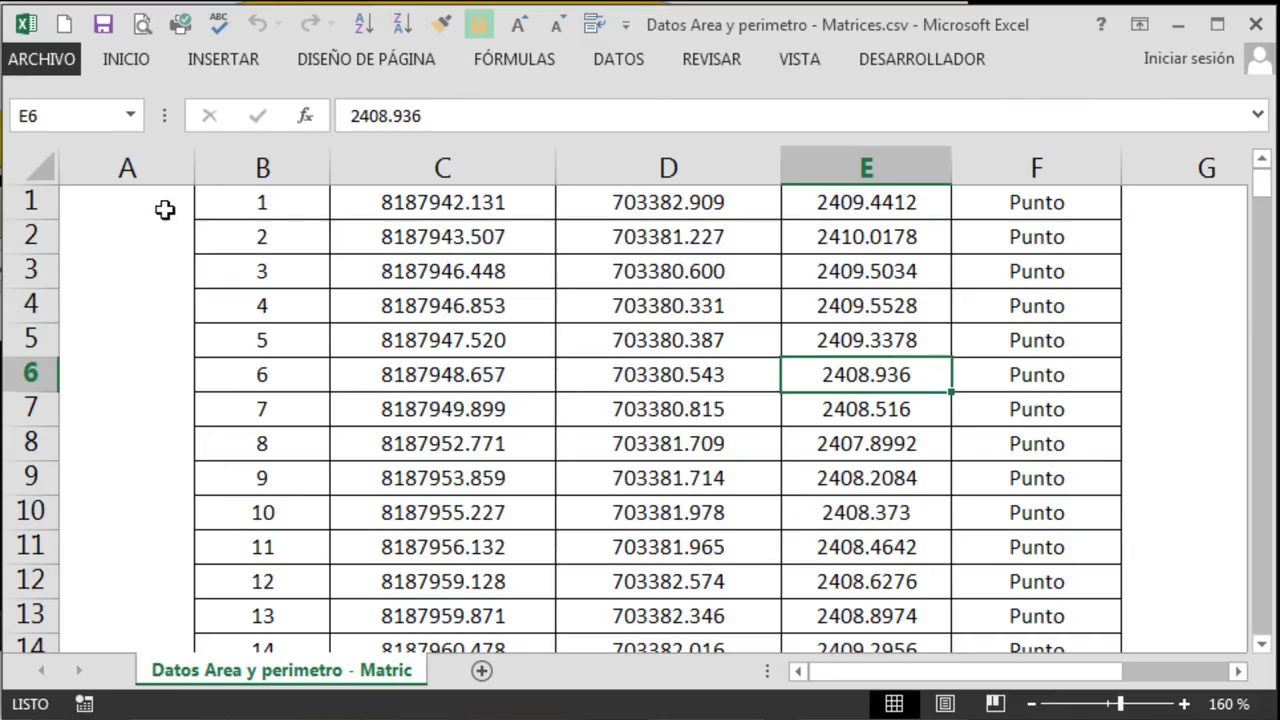
click(1160, 213)
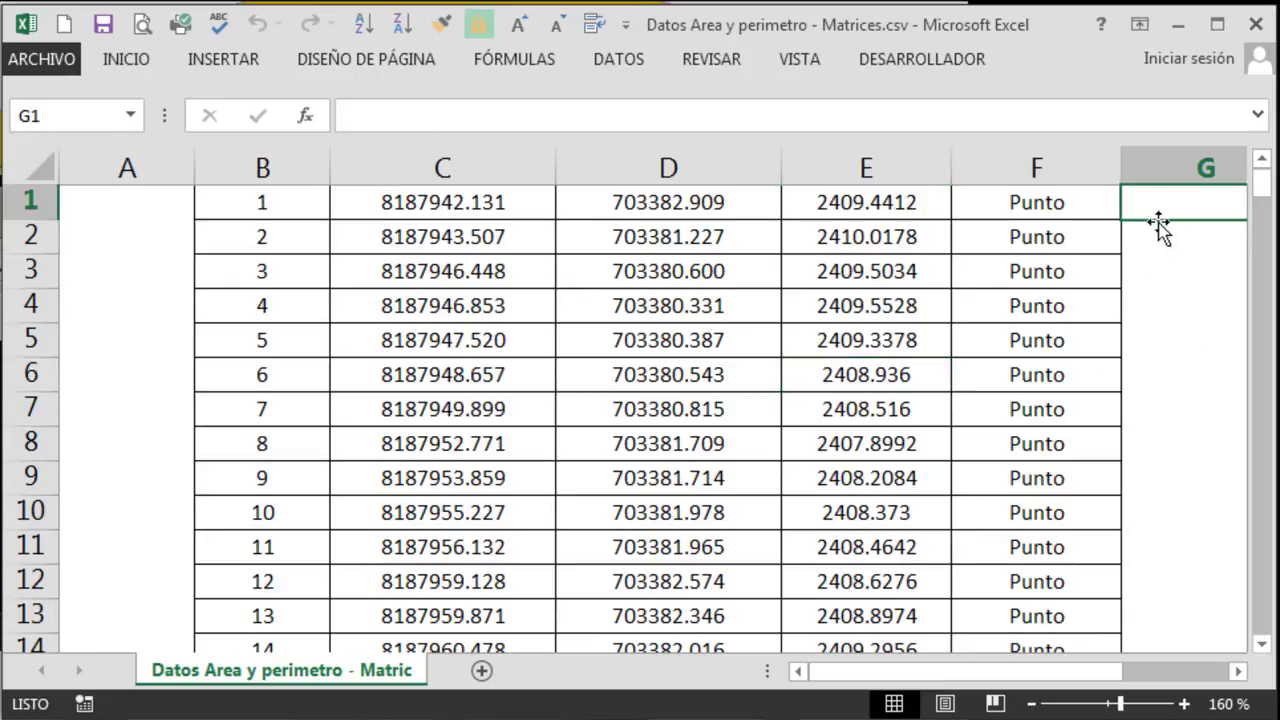
scroll(1116, 423, down, 4)
scroll(1115, 425, down, 4)
scroll(1113, 432, down, 3)
scroll(1112, 432, up, 4)
scroll(1112, 432, up, 5)
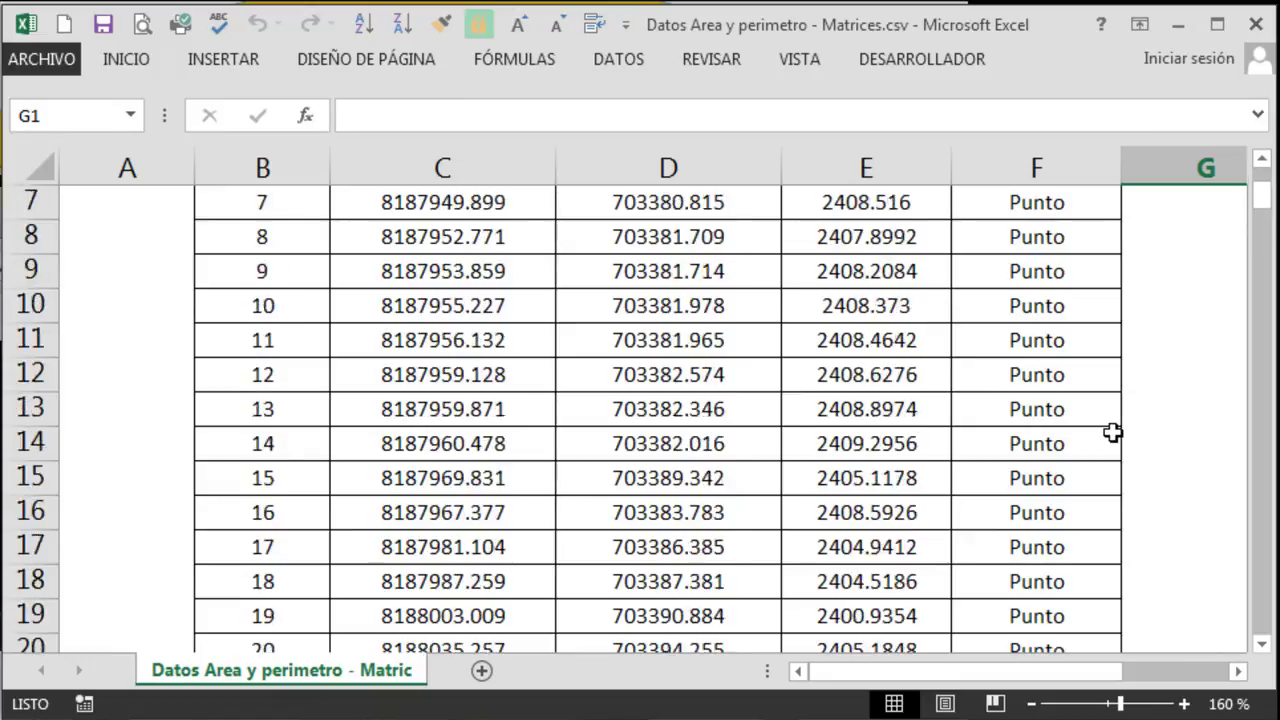
scroll(1112, 432, up, 2)
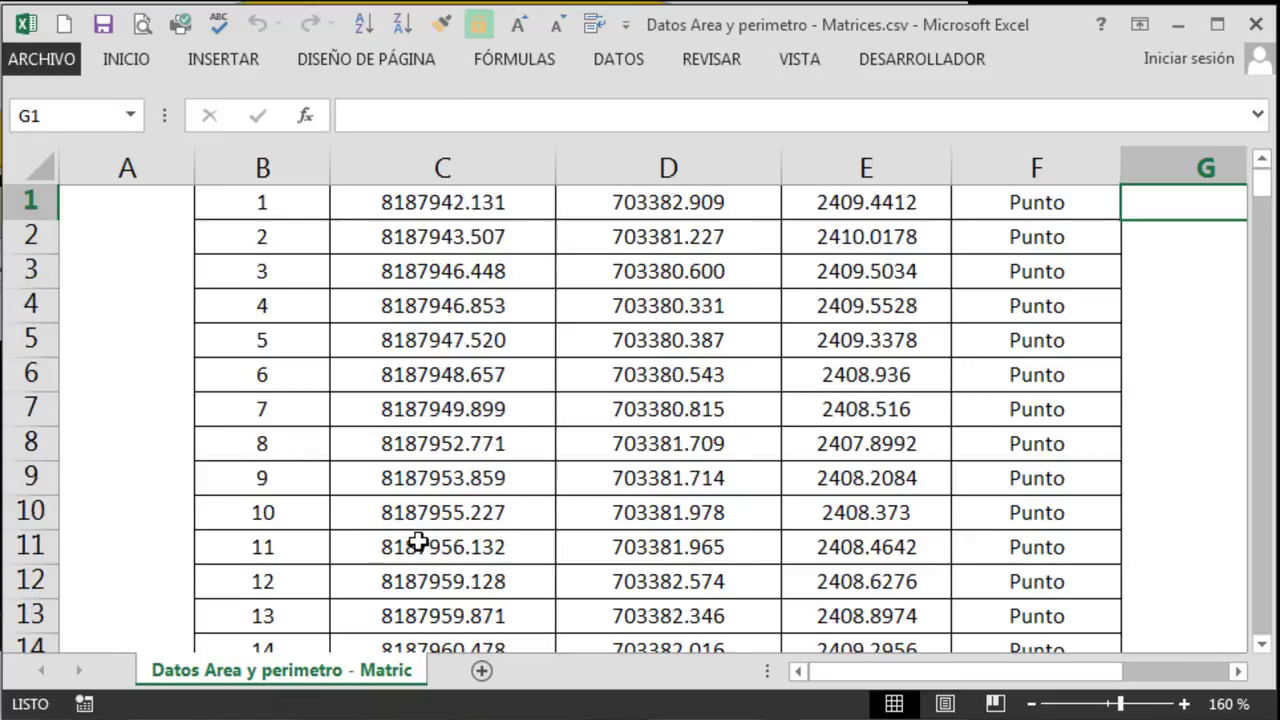